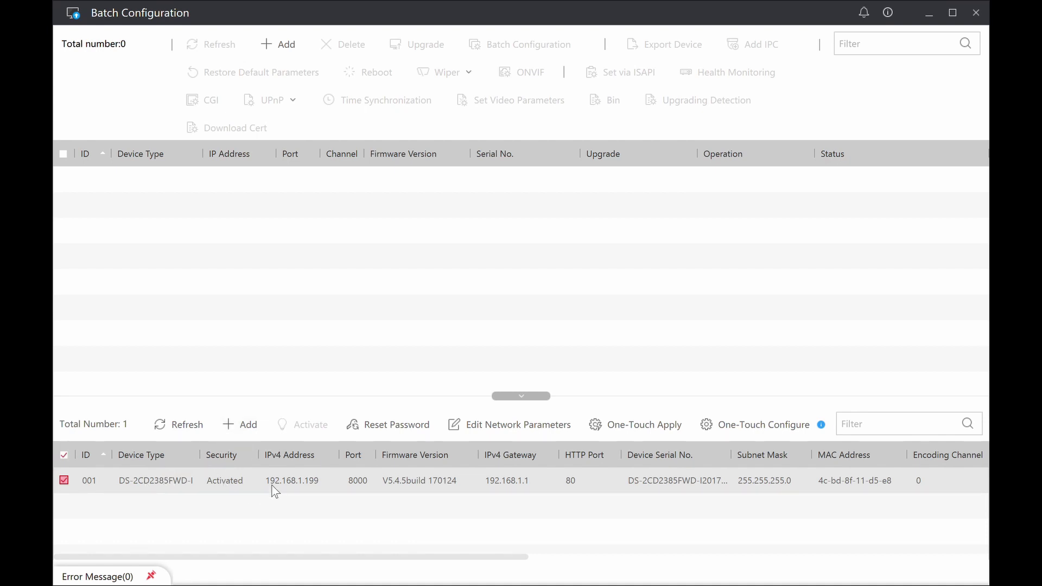
Start One-Touch Configure for the detected camera, keeping the prefilled device password
click(727, 428)
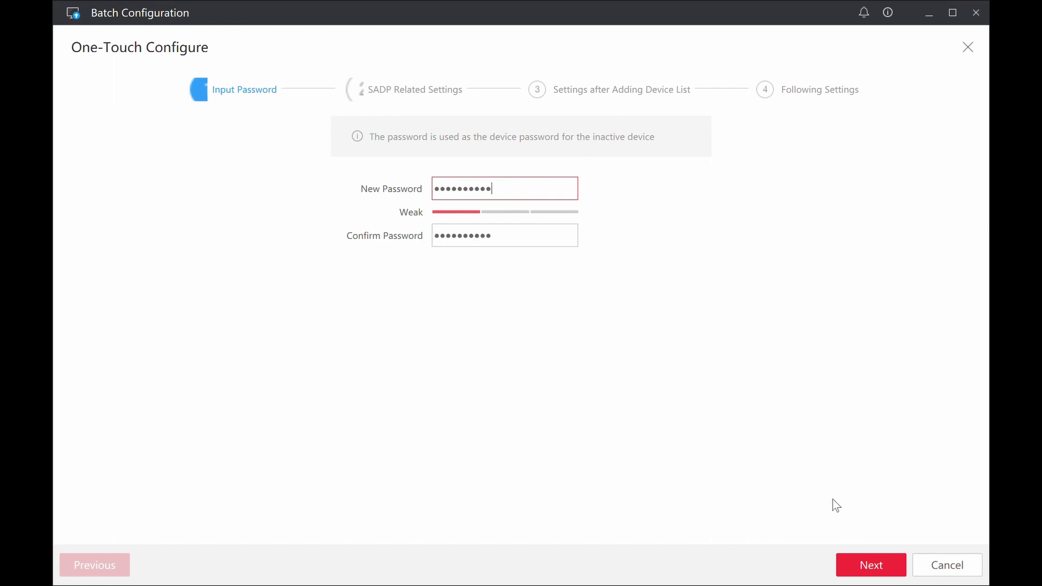
click(861, 559)
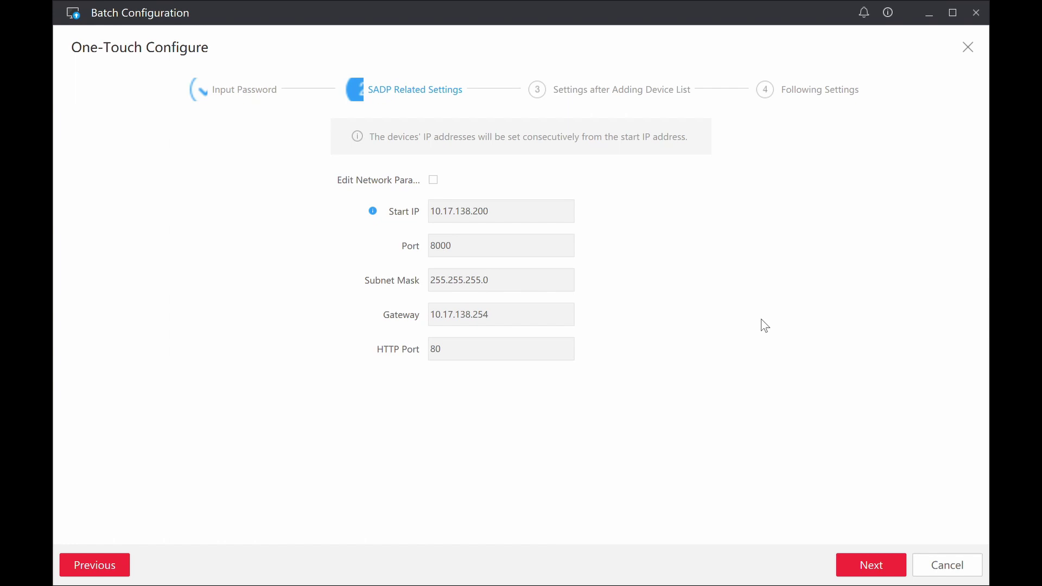
Enable network parameter editing and set start IP 192.168.1.230 and gateway 192.168.1.1
click(432, 181)
drag(510, 220, 378, 170)
text(192)
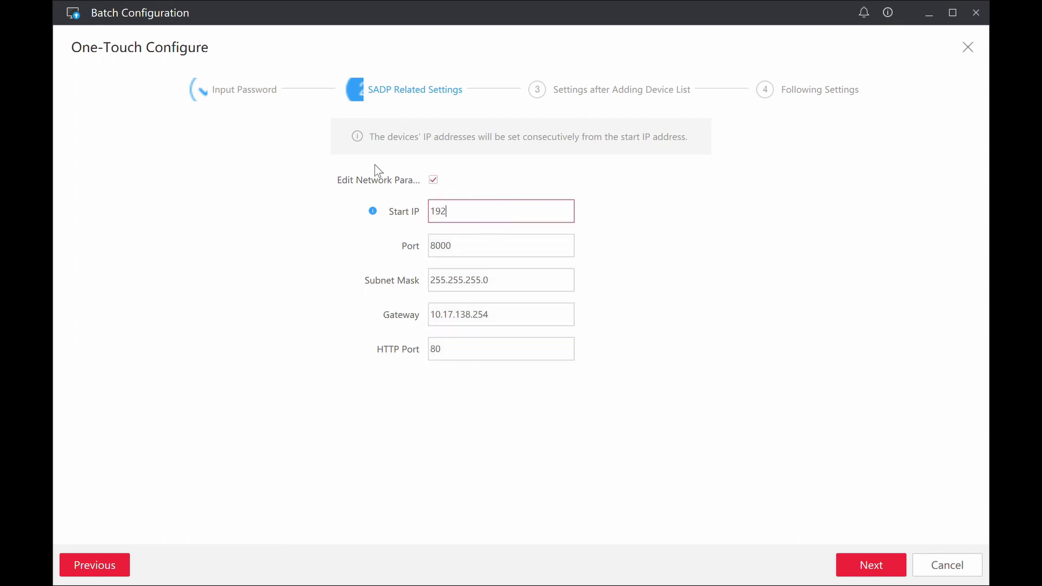
text(.168.1.1)
key(Tab)
key(Tab)
key(Tab)
text(19)
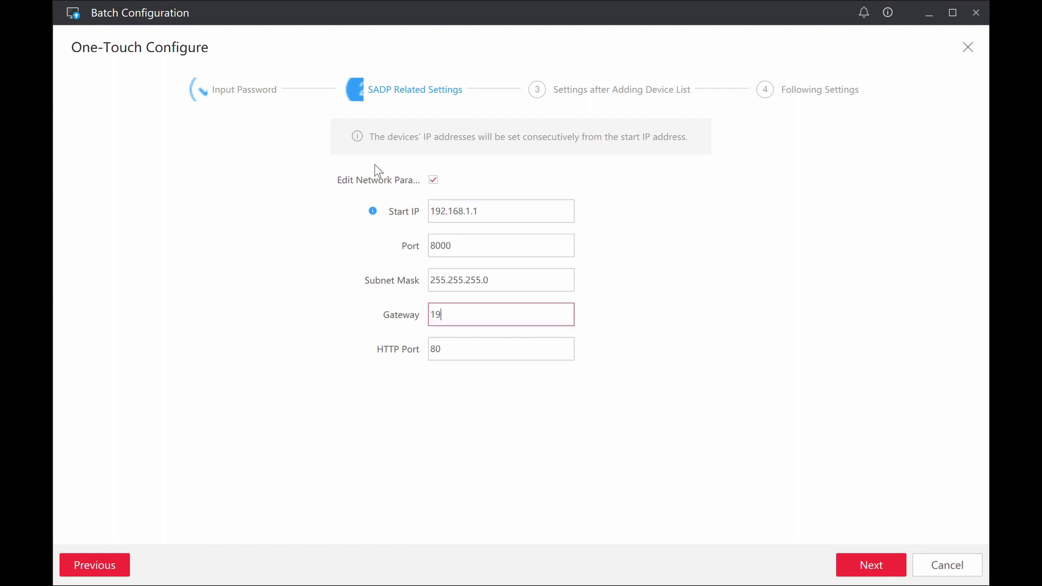
key(shift+Tab)
key(shift+Tab)
key(shift+Tab)
key(End)
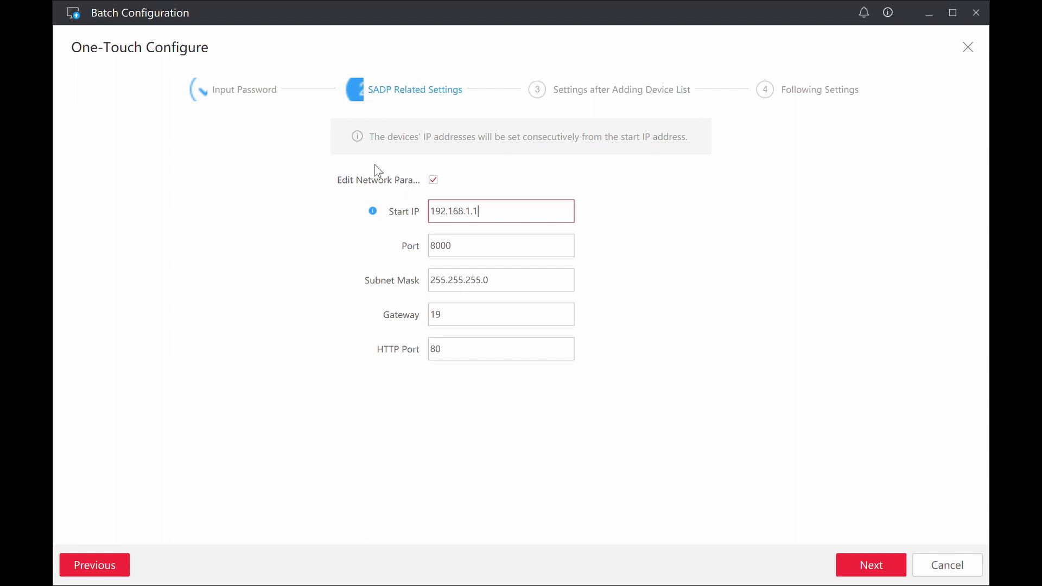
key(BackSpace)
text(230)
key(Tab)
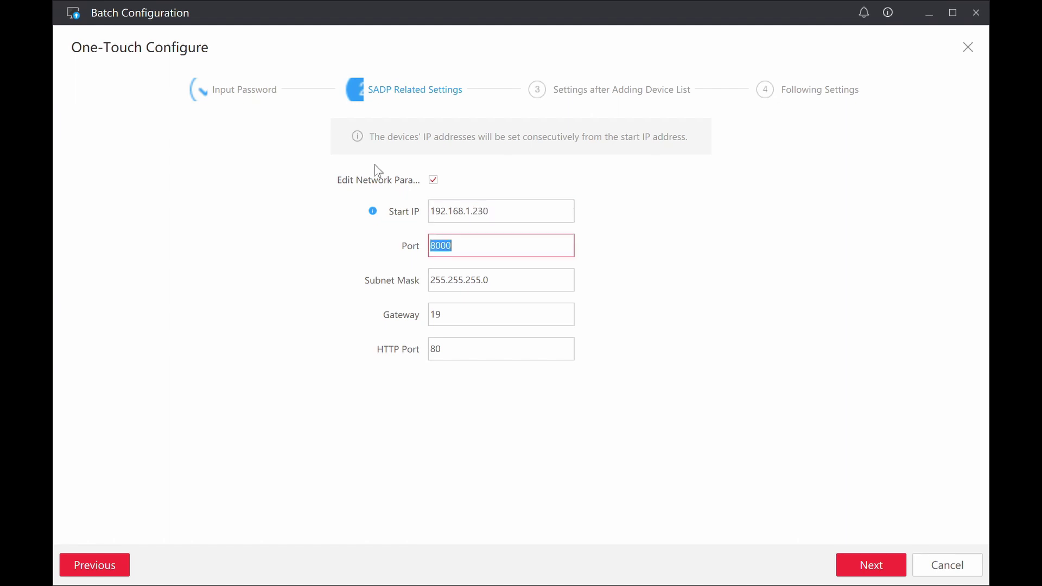
key(Tab)
key(Tab)
text(1)
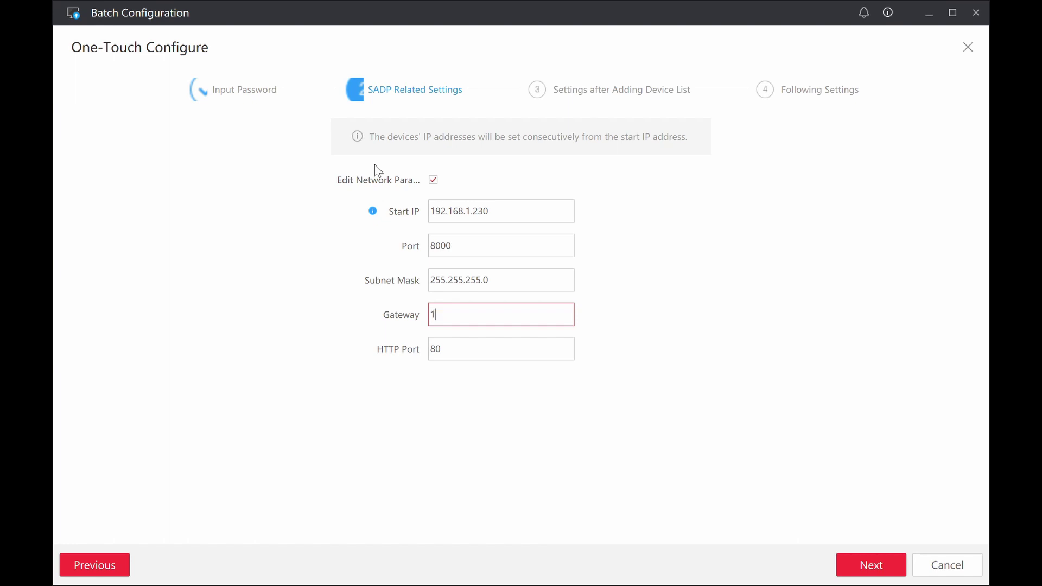
text(92.168.1.1)
Advance to the post-adding settings step and browse its option pages through to ONVIF Configuration
click(870, 564)
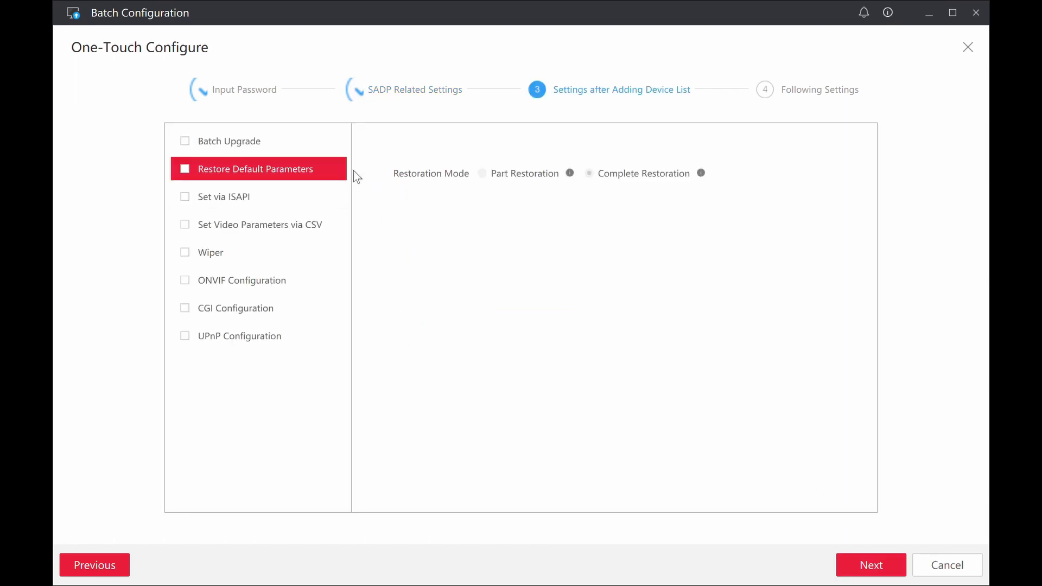
click(237, 142)
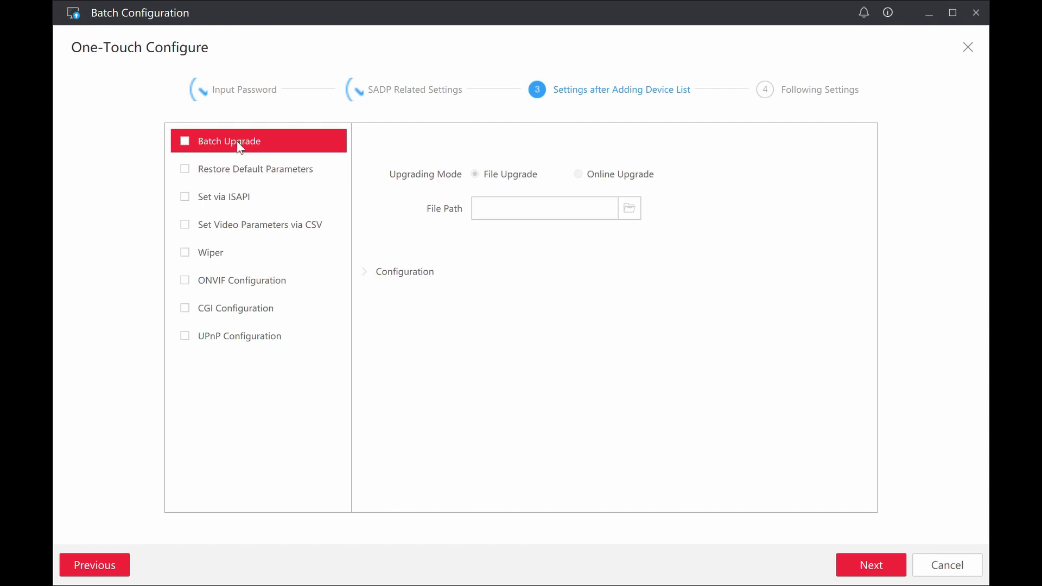
click(258, 176)
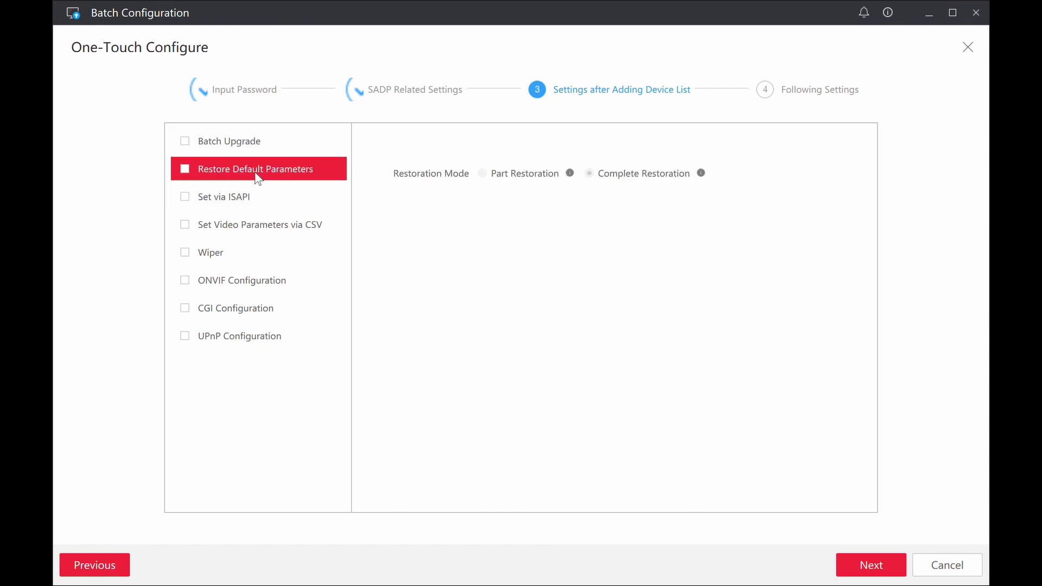
click(234, 206)
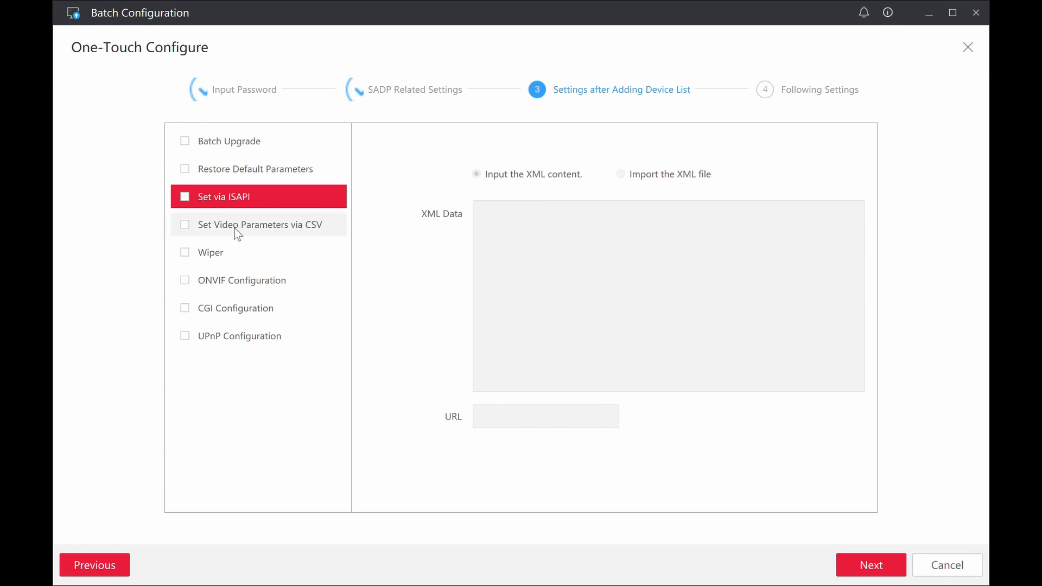
click(237, 233)
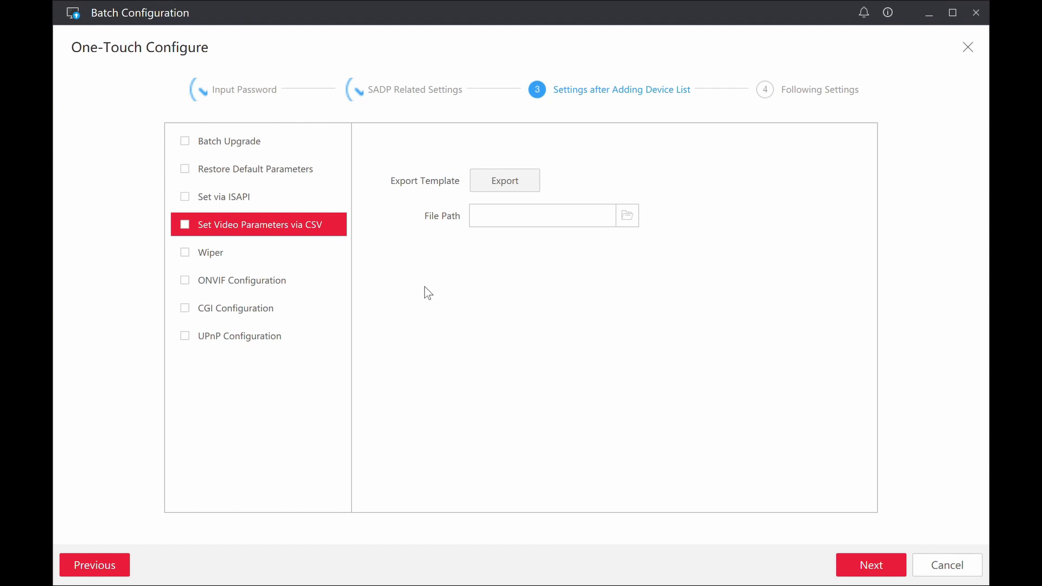
click(277, 254)
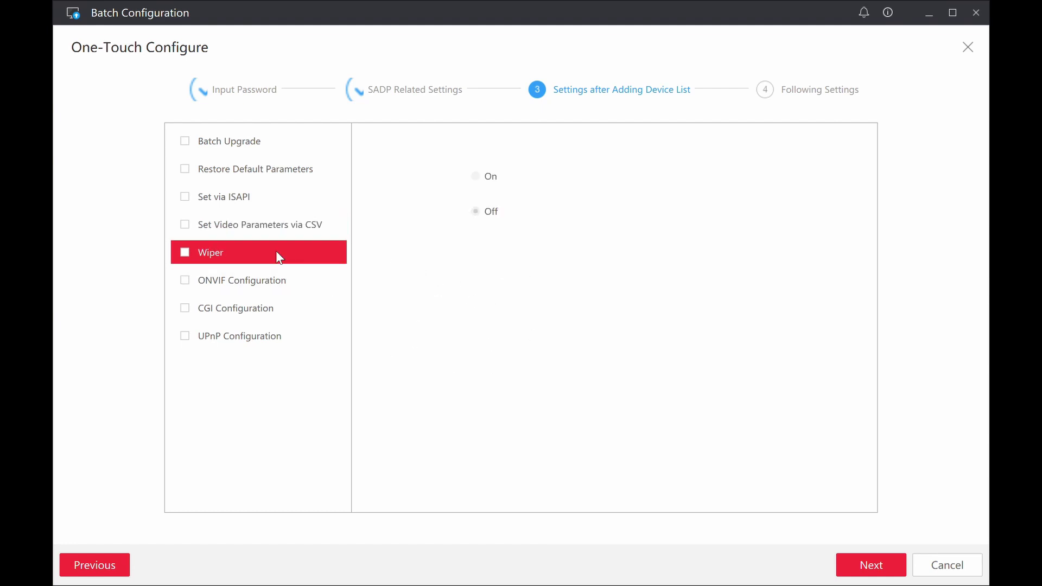
click(250, 290)
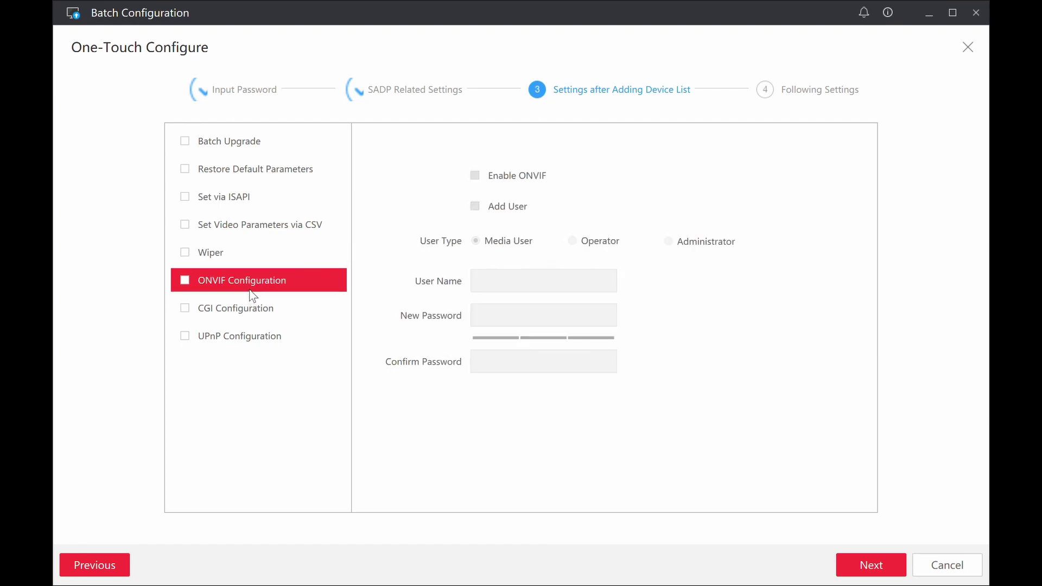
Include ONVIF Configuration, enable ONVIF, and add a user of type Administrator
click(185, 279)
click(475, 175)
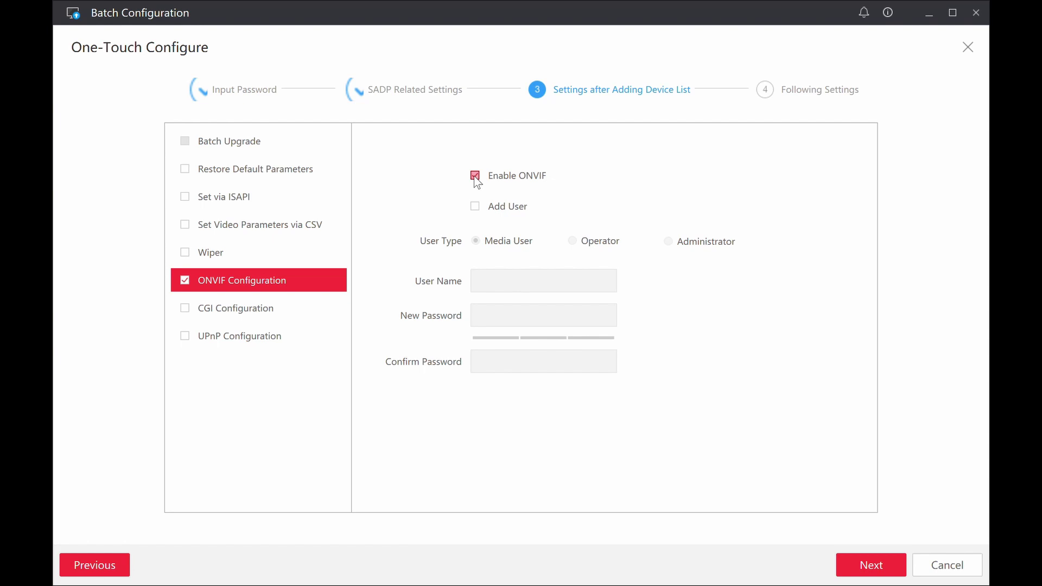
click(475, 207)
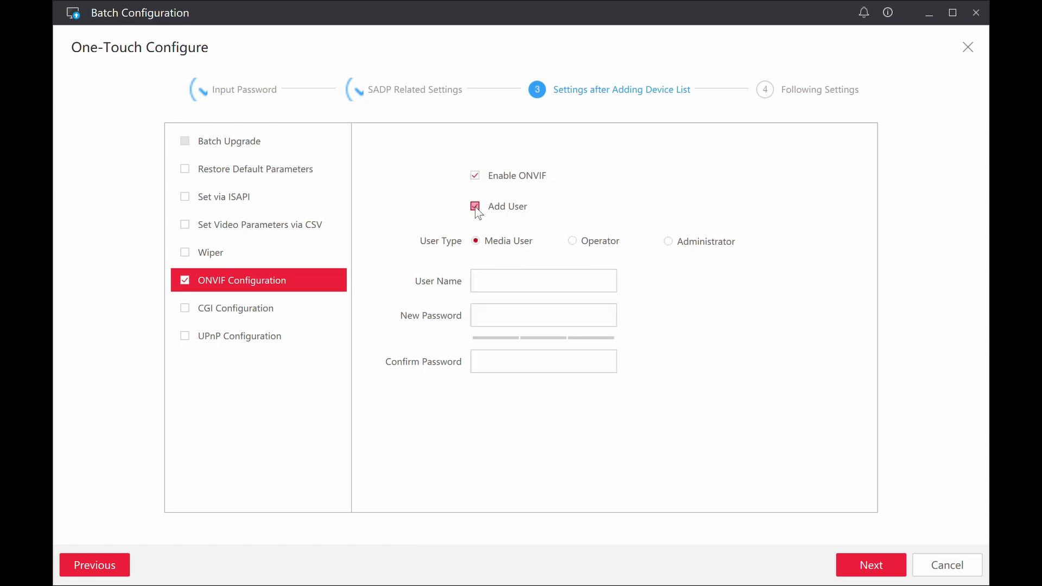
click(670, 243)
Enter ONVIF user name admin and type the new password twice
click(547, 287)
text(admin)
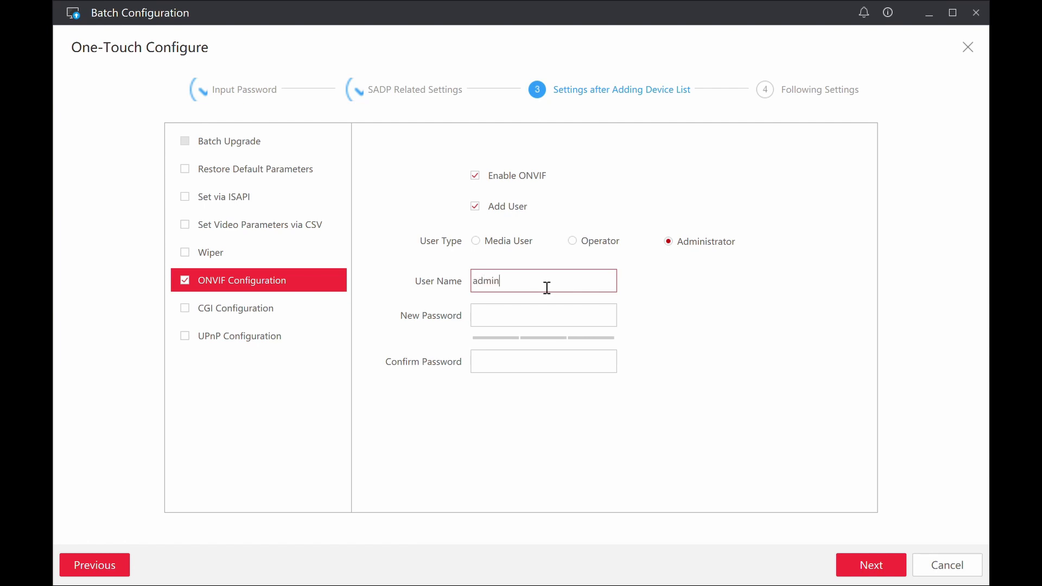
key(Tab)
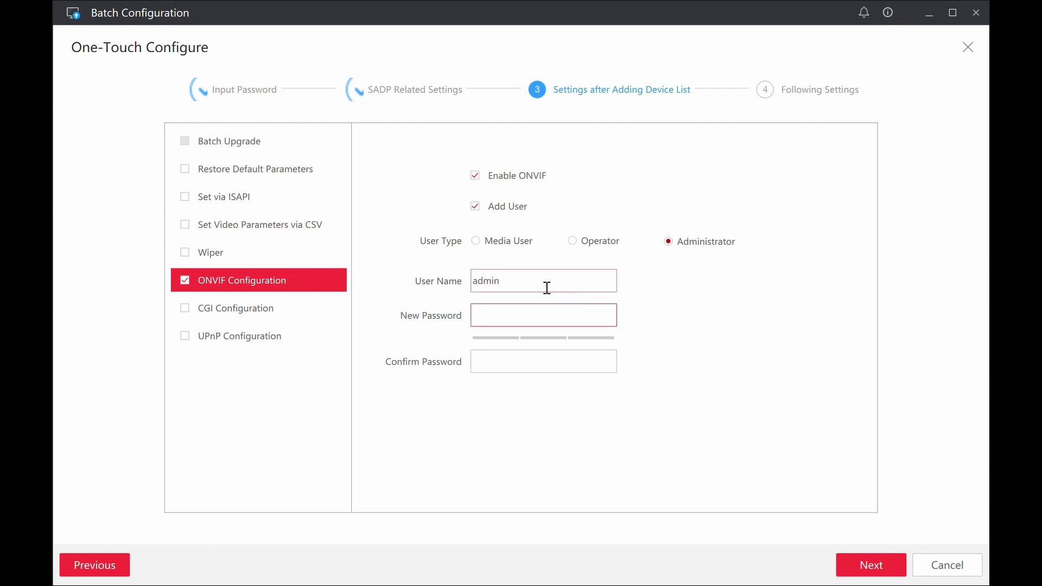
text(1234567890)
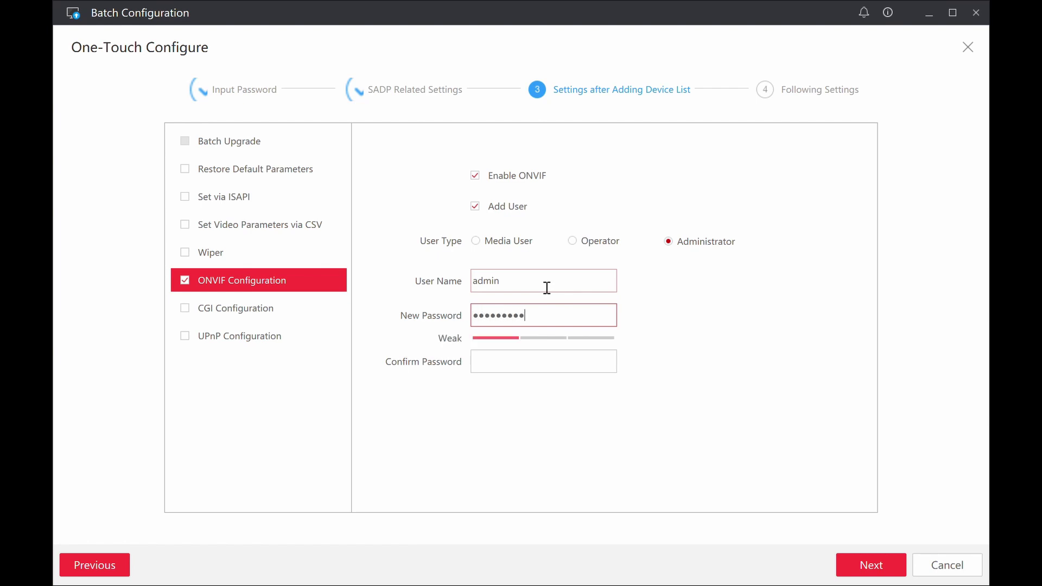
key(Tab)
text(1234567)
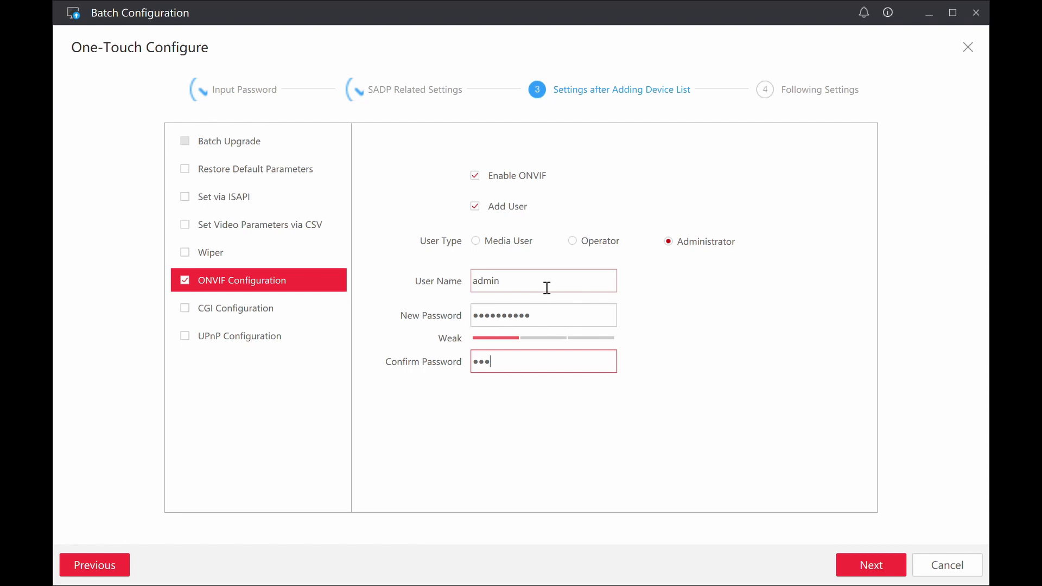
text(890)
Finish One-Touch Configure with camera reboot enabled, then refresh the online device list
click(869, 557)
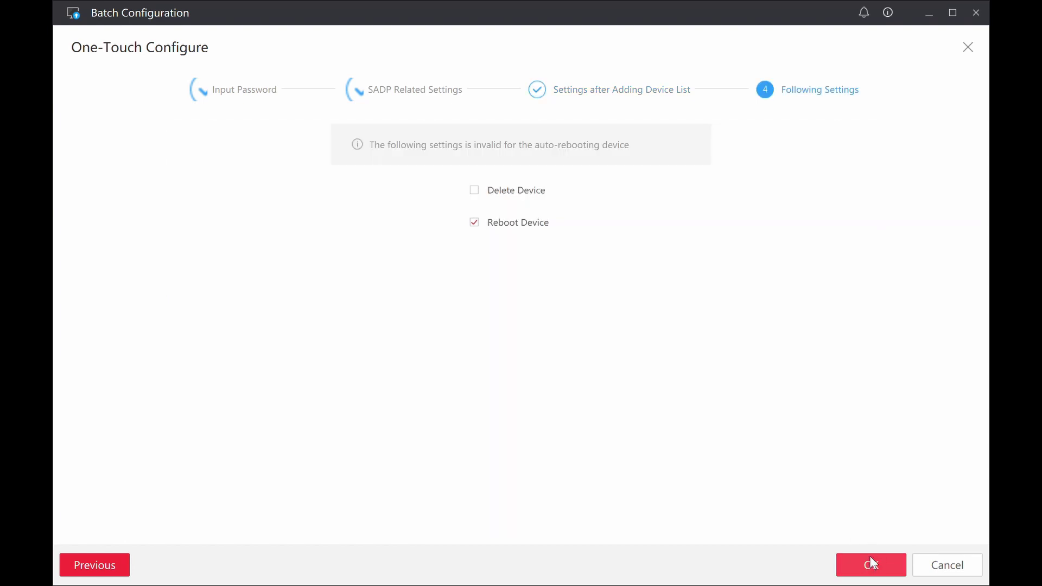
click(518, 228)
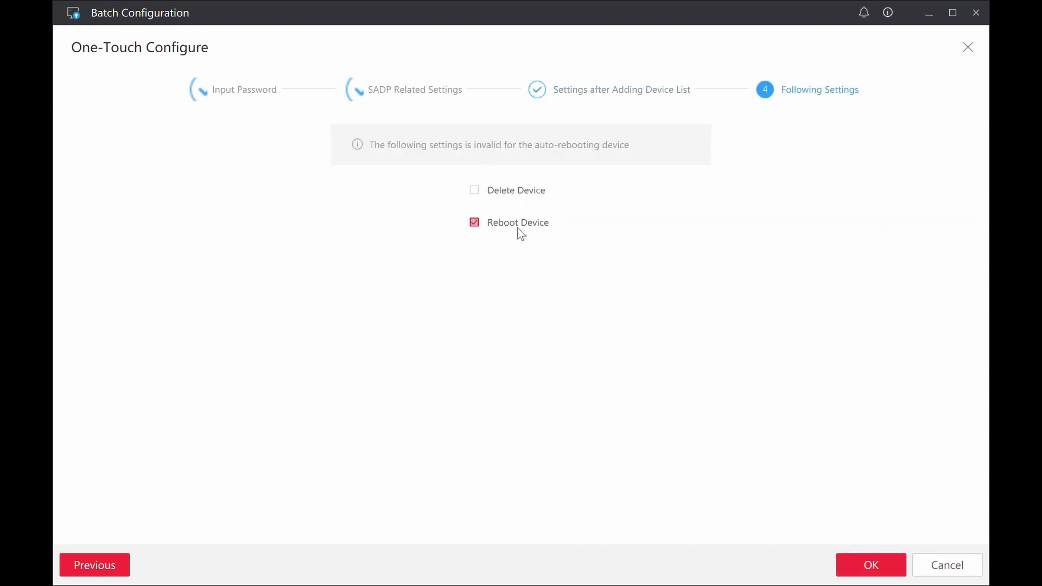
click(887, 566)
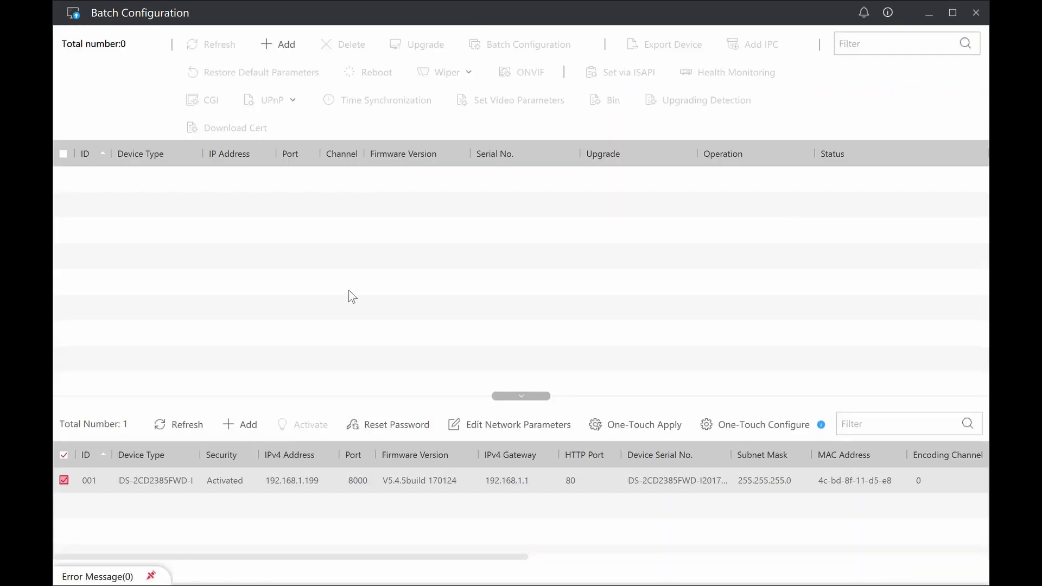
click(185, 424)
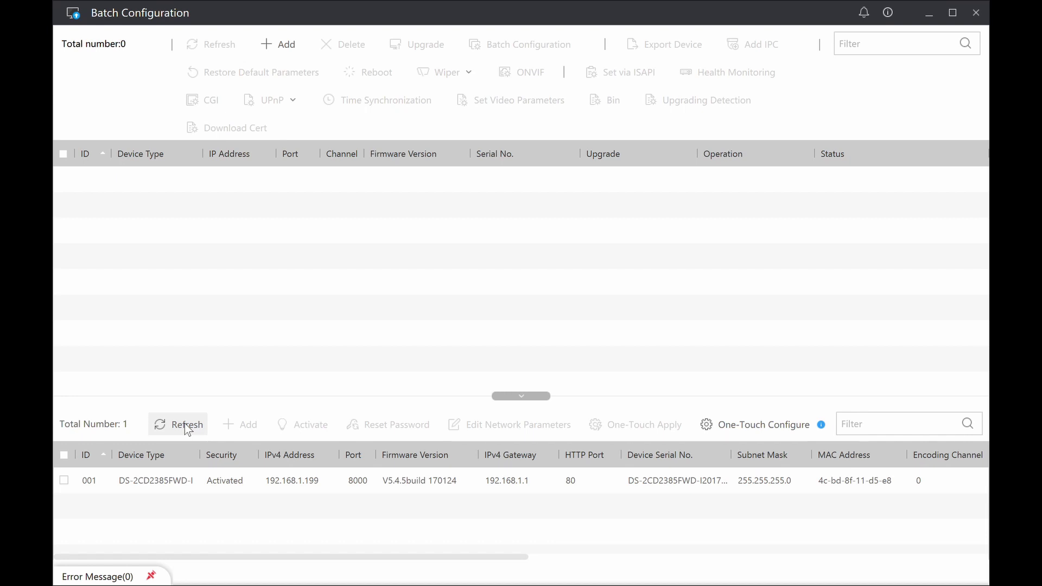
click(186, 425)
Refresh the online device list once more
click(198, 428)
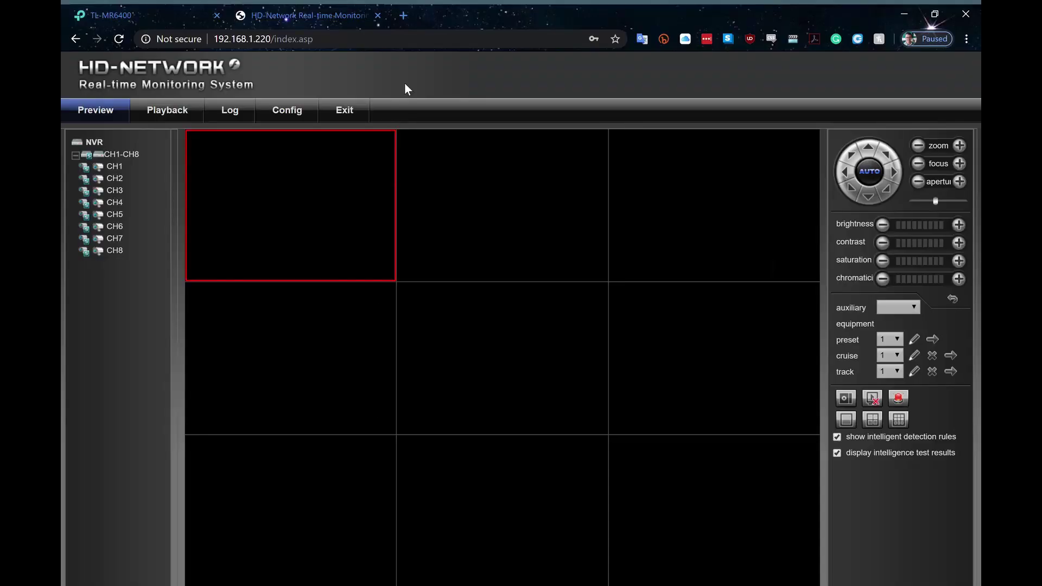
Open Config > Channel Parameters > LAN Search to list the NVR's IP channels
click(288, 114)
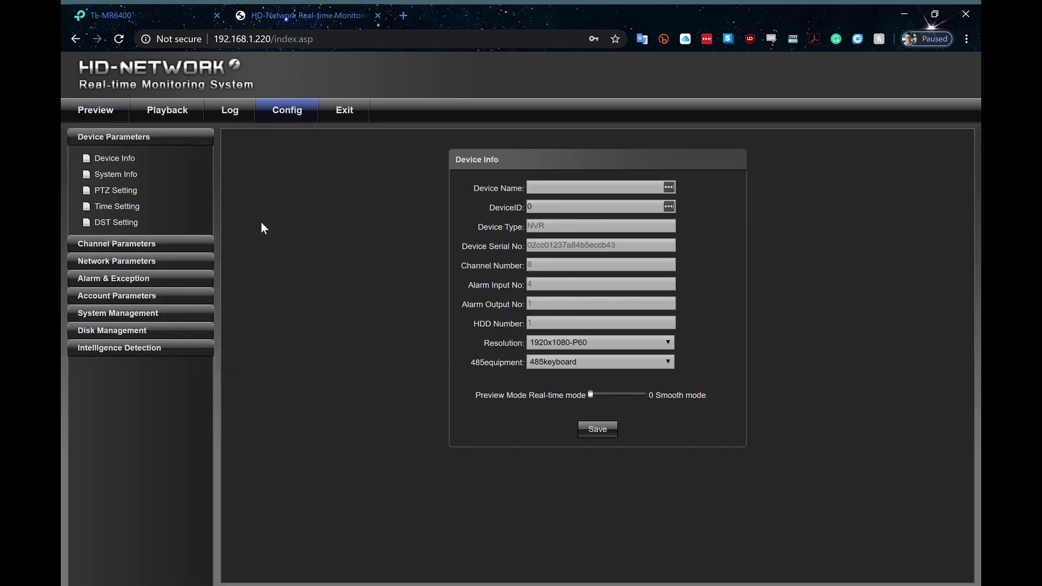
click(142, 242)
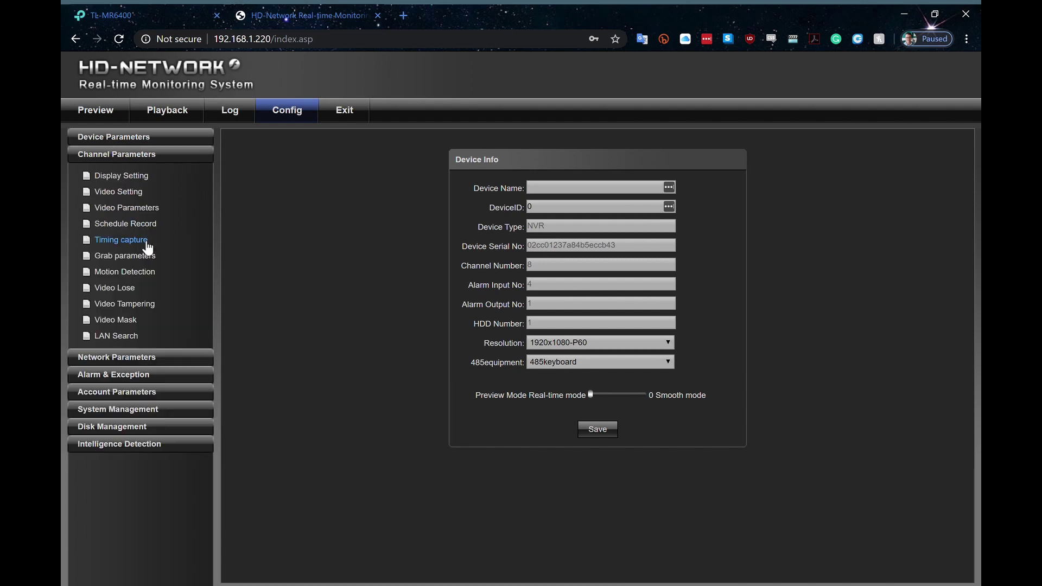
click(115, 336)
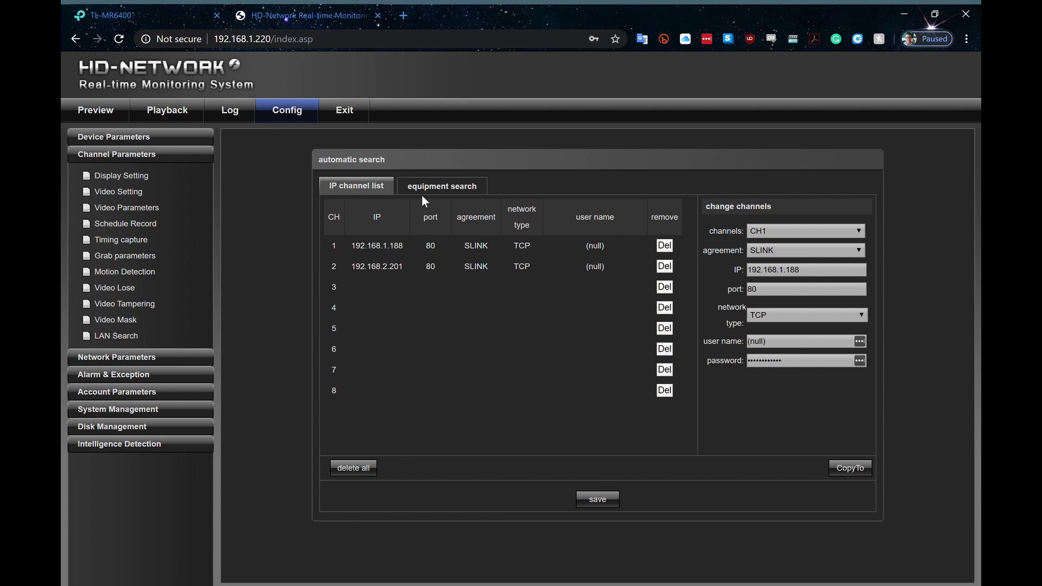
Search the network for cameras and assign the camera at 192.168.1.199 to channel 3
click(444, 187)
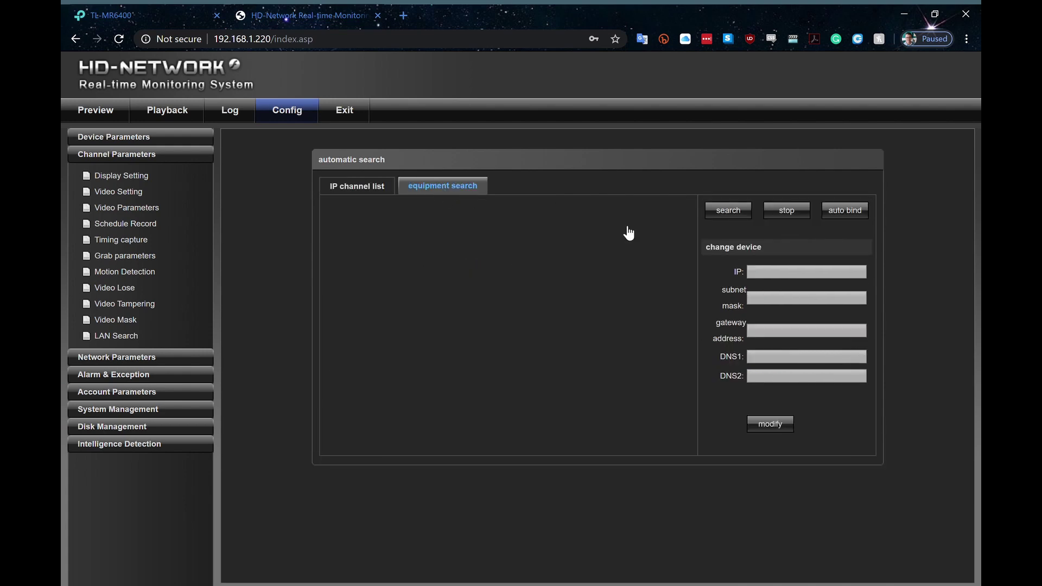
click(729, 213)
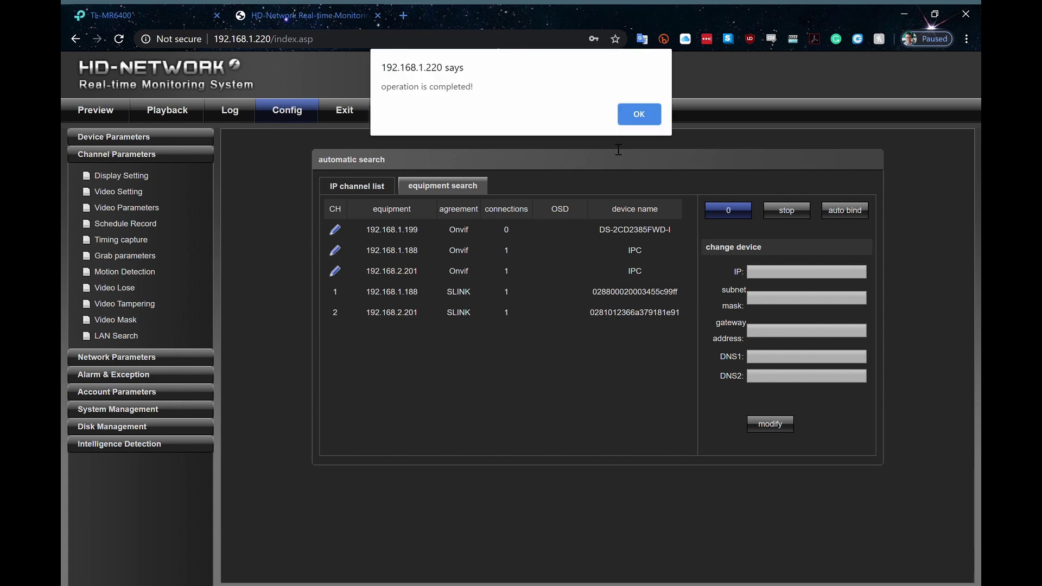
click(639, 112)
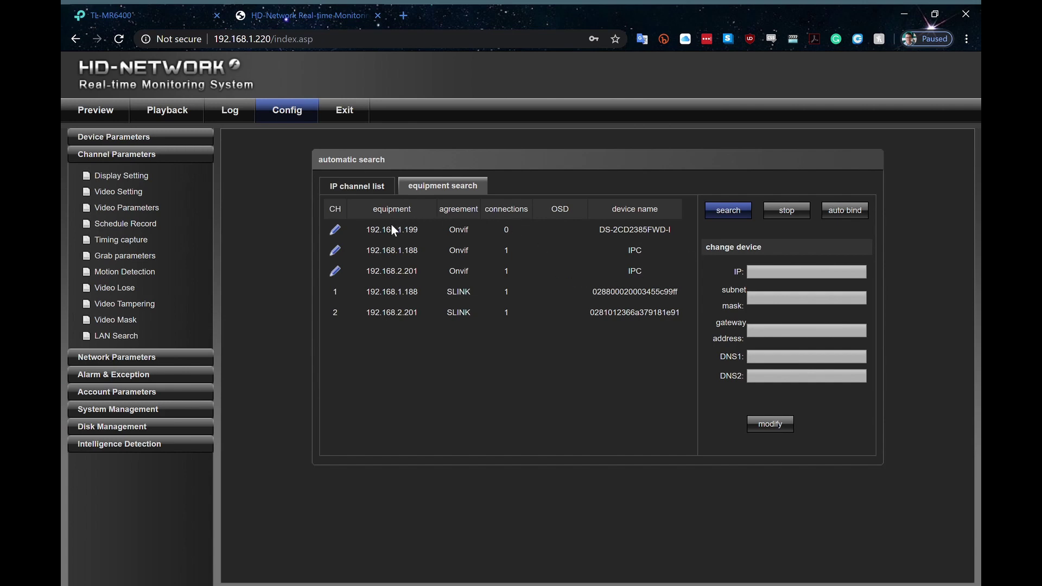
click(336, 230)
click(337, 229)
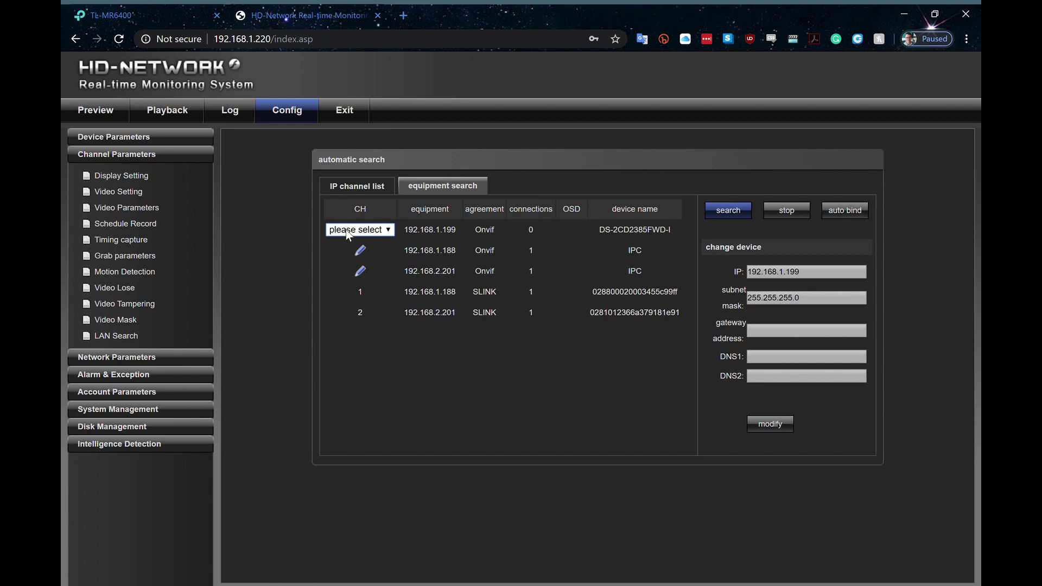
click(345, 309)
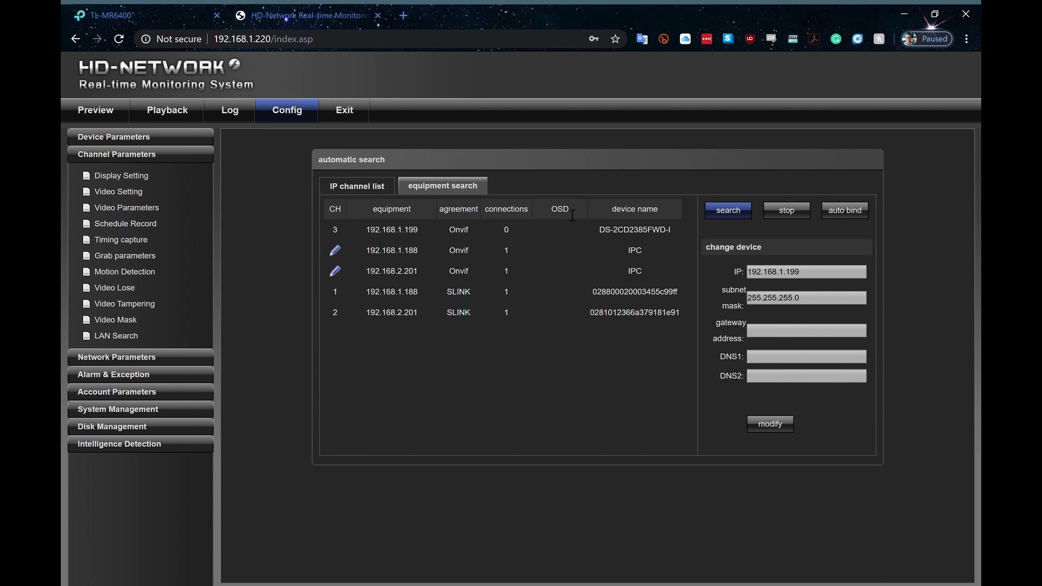
click(362, 191)
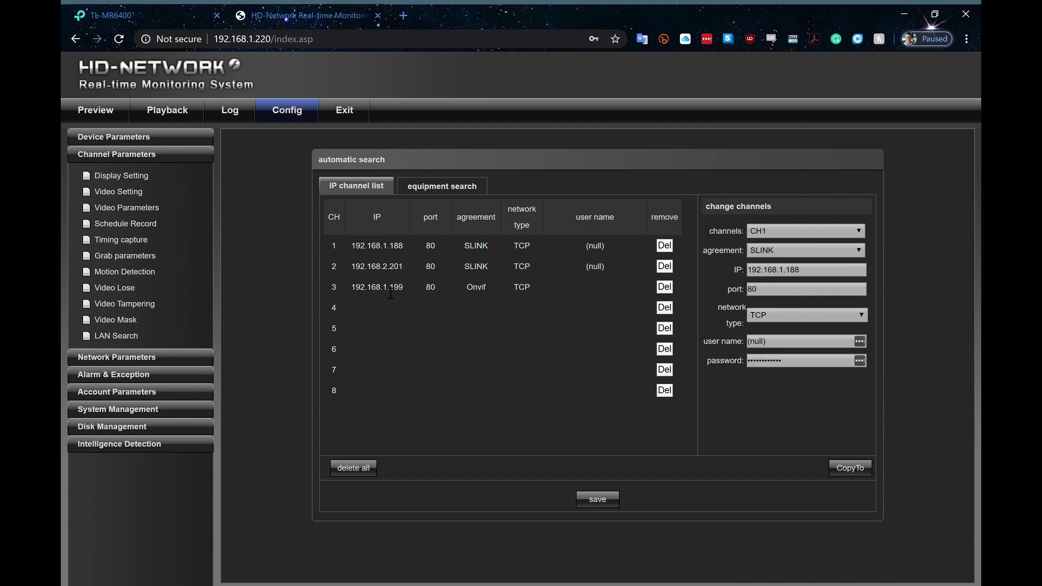
Save the CH3 assignment, test CH3 in live preview, then return to Config
click(597, 499)
click(94, 113)
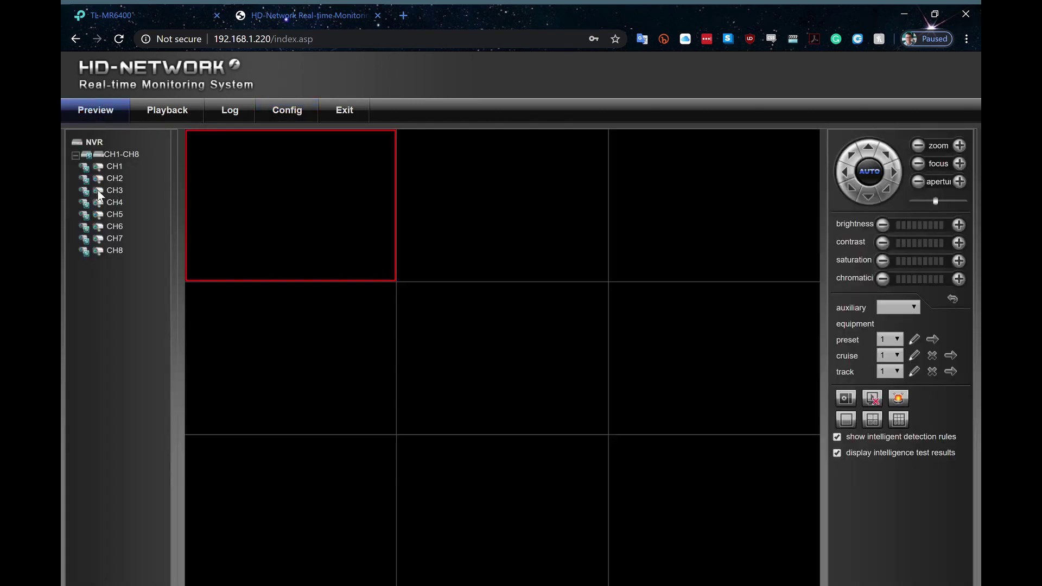
double_click(98, 191)
click(288, 111)
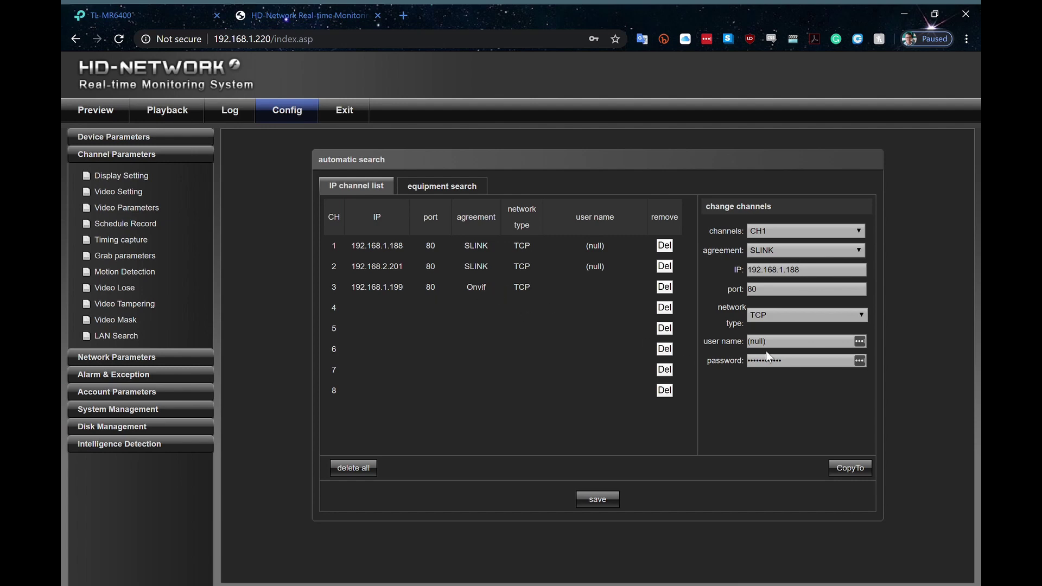
Select CH3, save login user name admin with the camera's password, and return to Preview
click(811, 233)
key(Down)
key(Down)
click(786, 347)
text(admin)
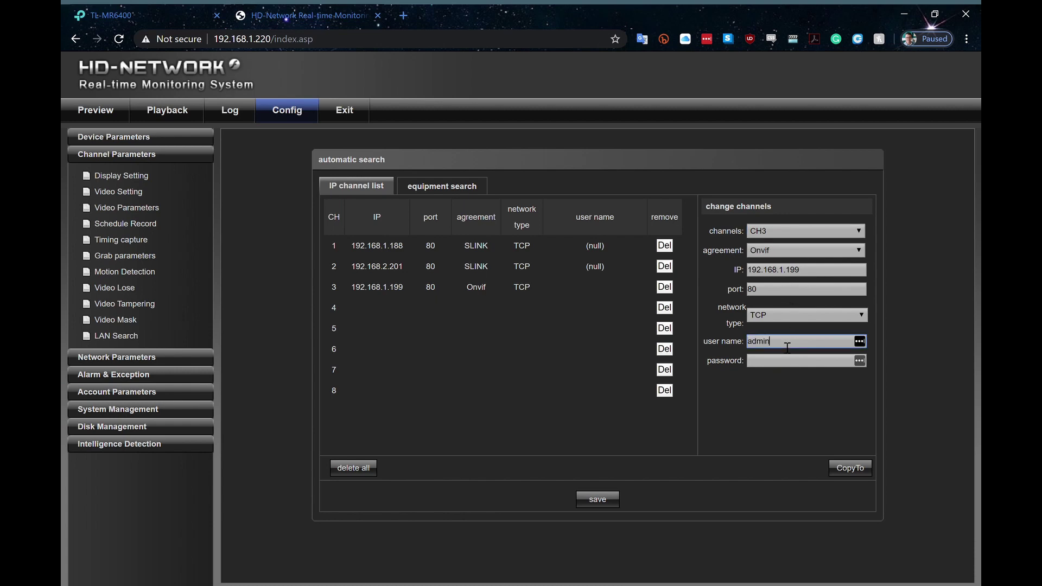
key(Tab)
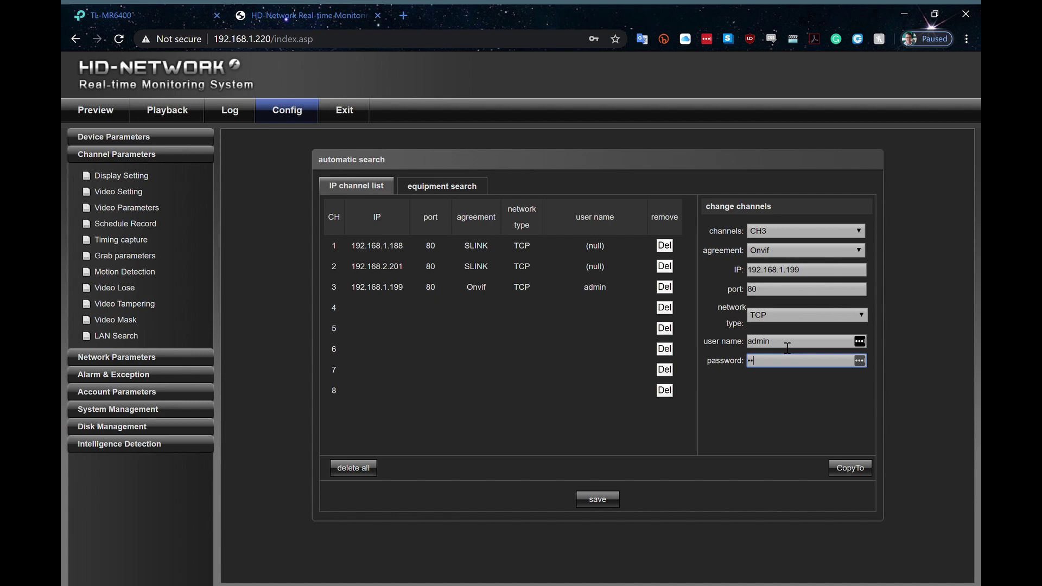
text(admin12345)
click(597, 498)
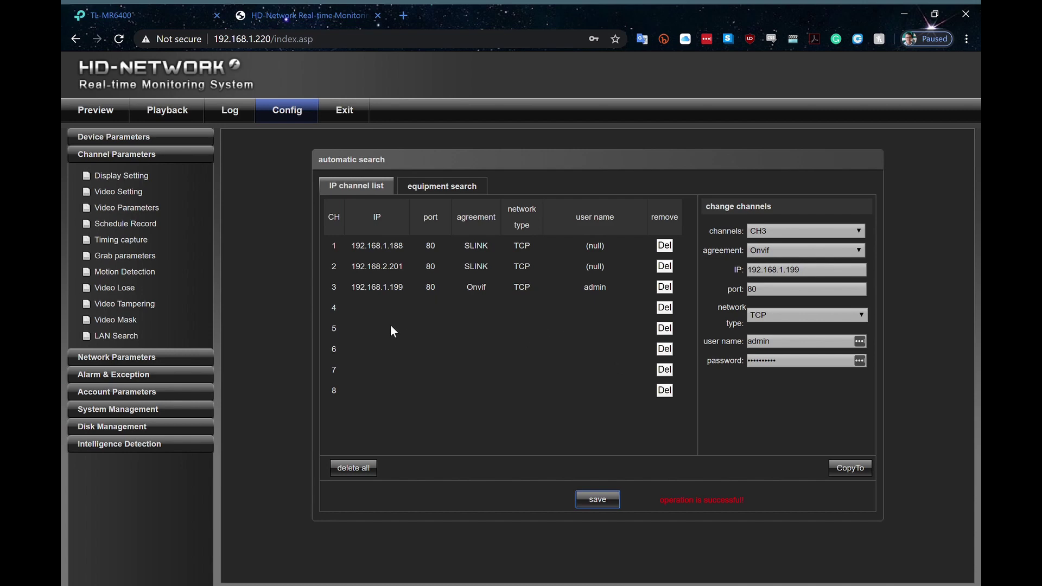
click(101, 110)
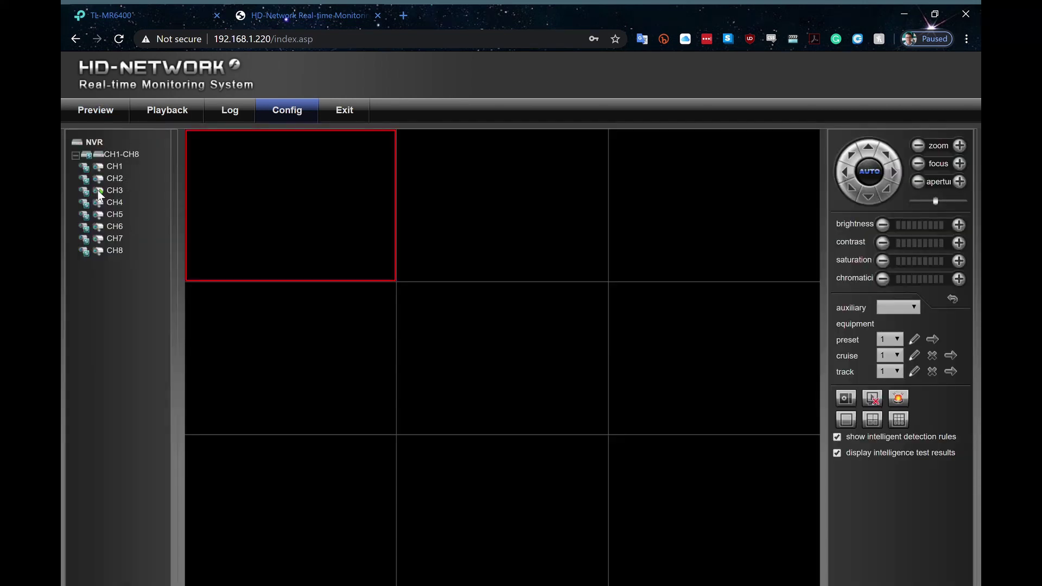
Play channel 3's live video in the top-middle tile, stop it, and return to configuration
click(506, 161)
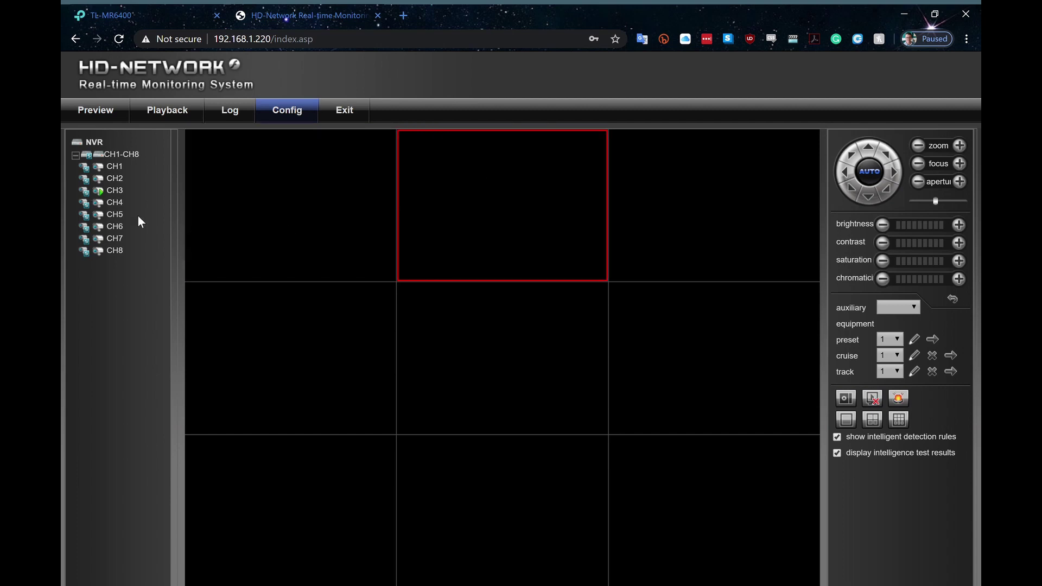
double_click(84, 190)
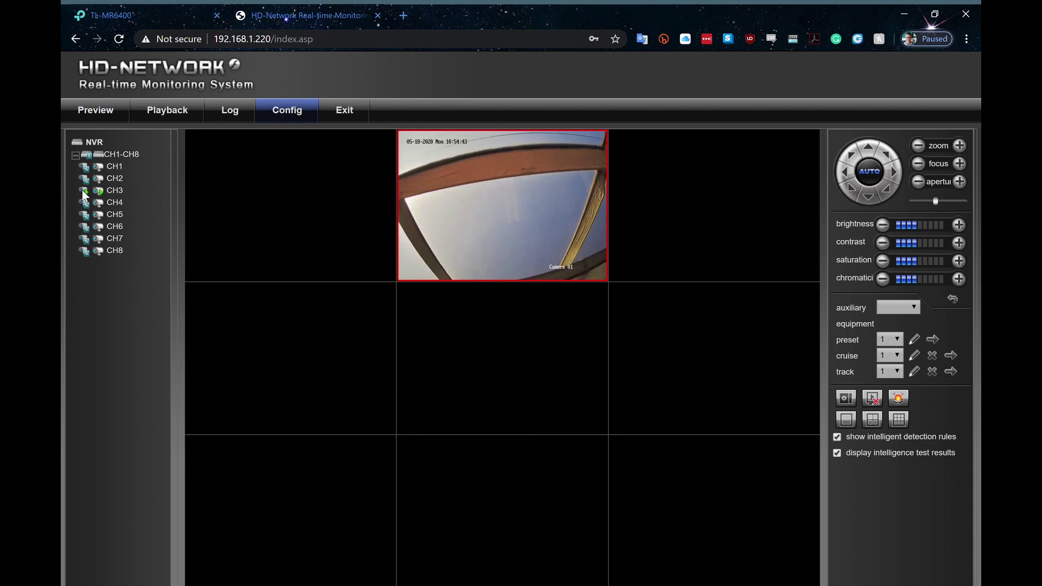
click(83, 190)
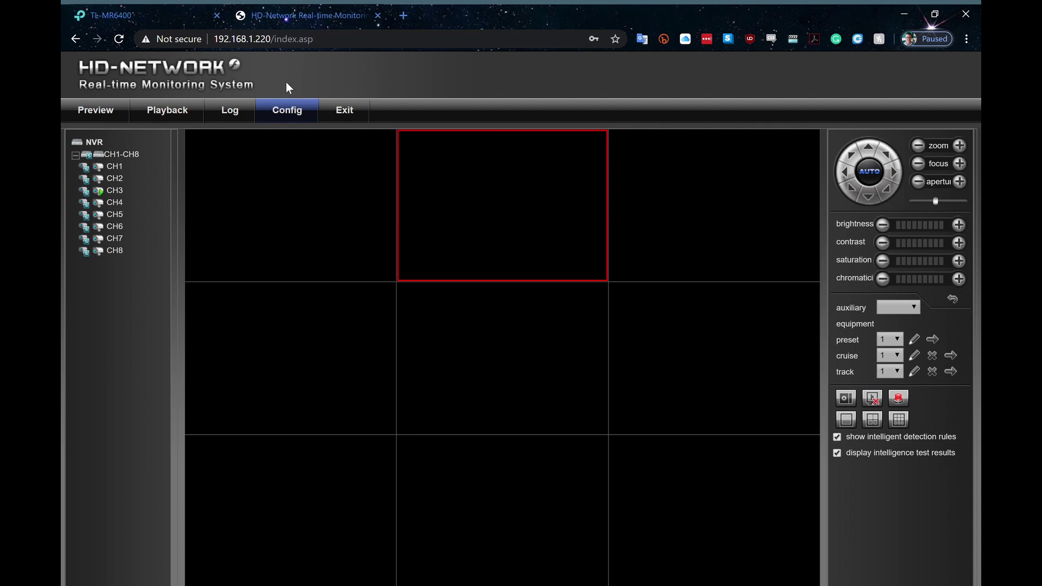
click(293, 114)
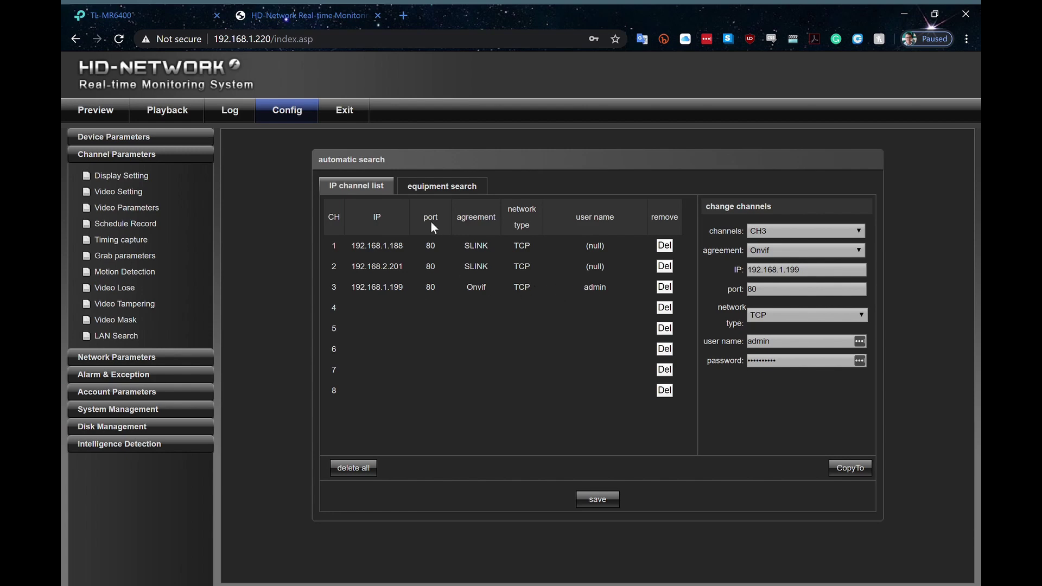
click(453, 189)
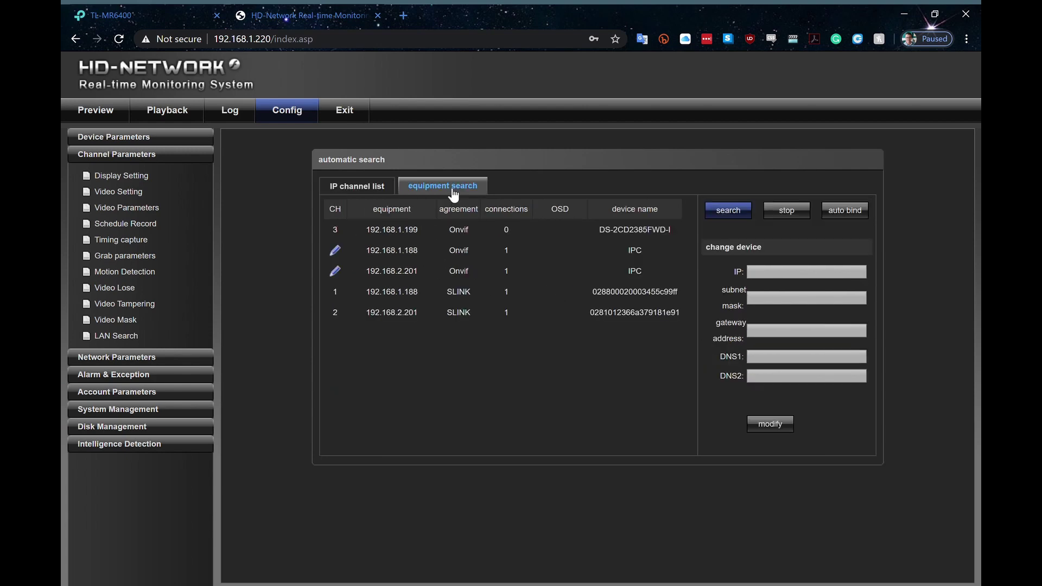
click(369, 191)
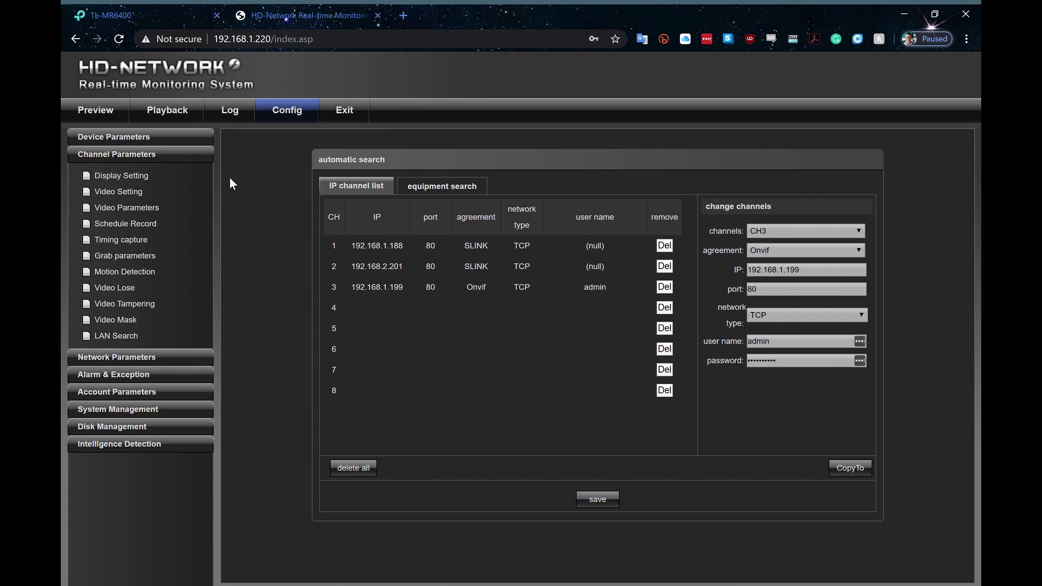
Enable CH3's Name overlay, set Name and Local Name to Hikvision, and save
click(118, 176)
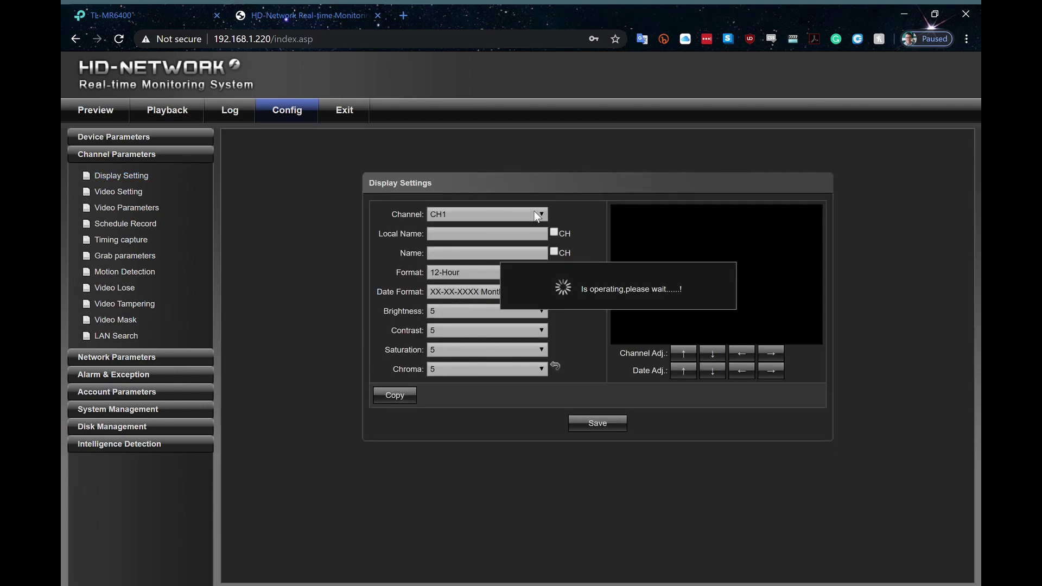
click(537, 215)
click(466, 274)
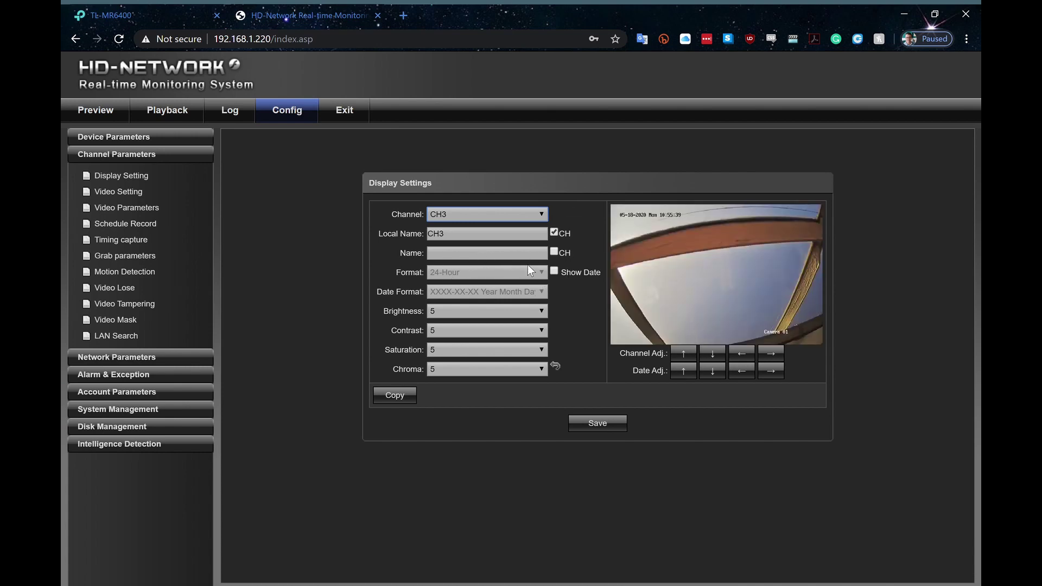
click(469, 257)
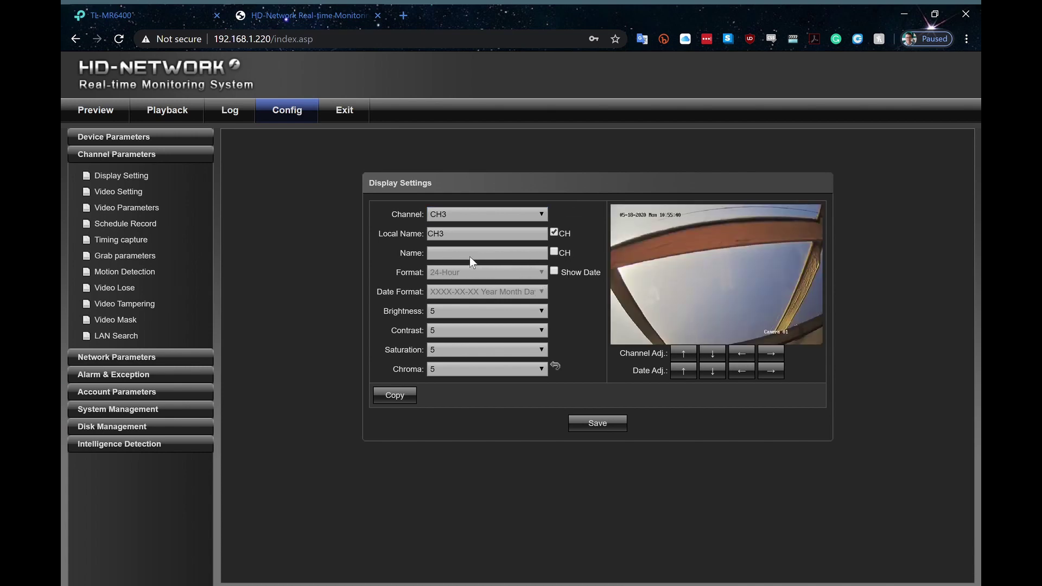
click(506, 257)
text(Hikvision)
drag(465, 233, 421, 240)
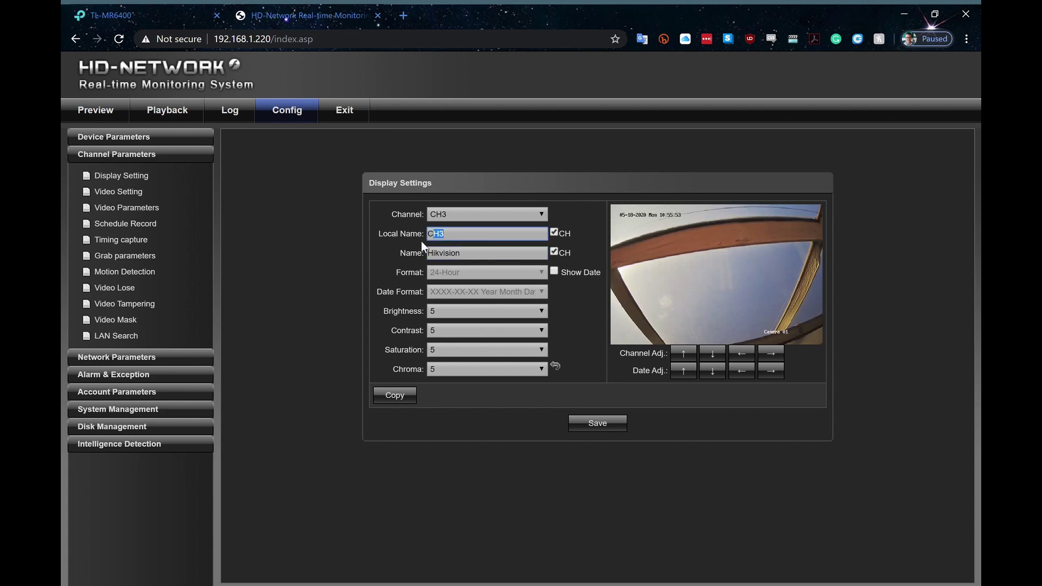
text(Hikvision)
click(616, 427)
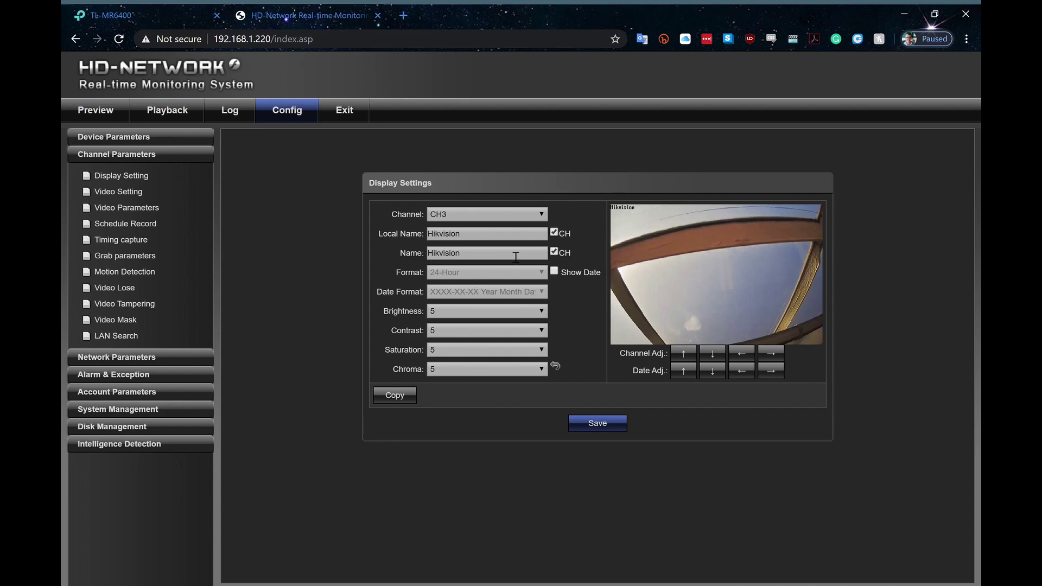
Turn on CH3's date overlay and keep the name overlay shown, saving each change
click(554, 252)
click(589, 418)
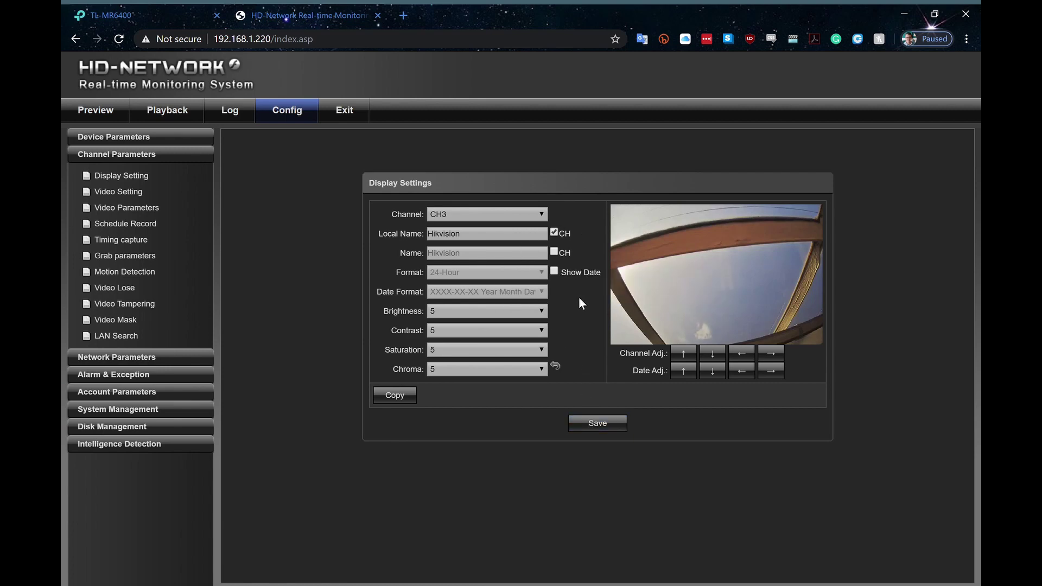
click(556, 271)
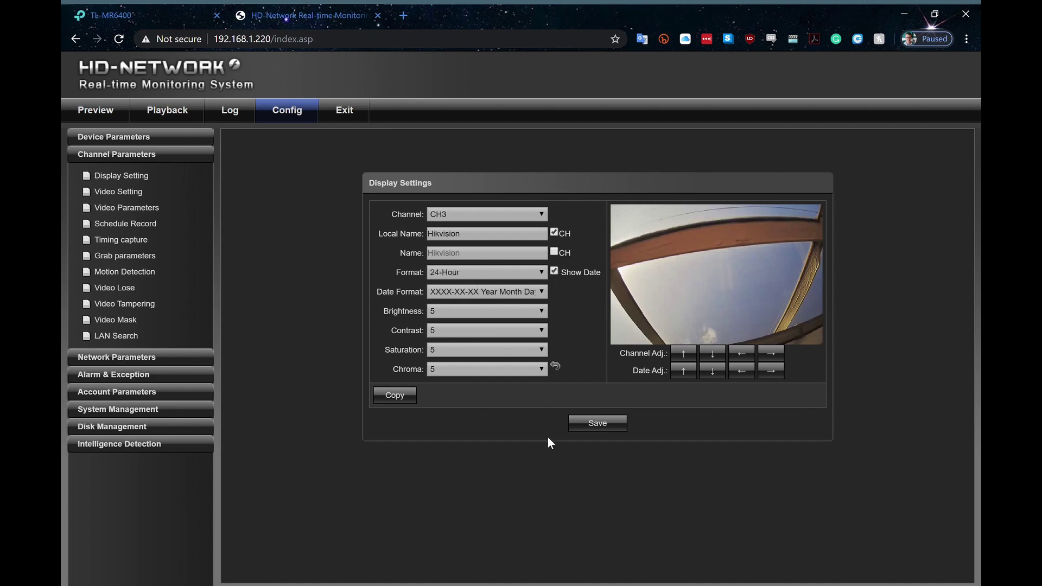
click(588, 422)
click(554, 252)
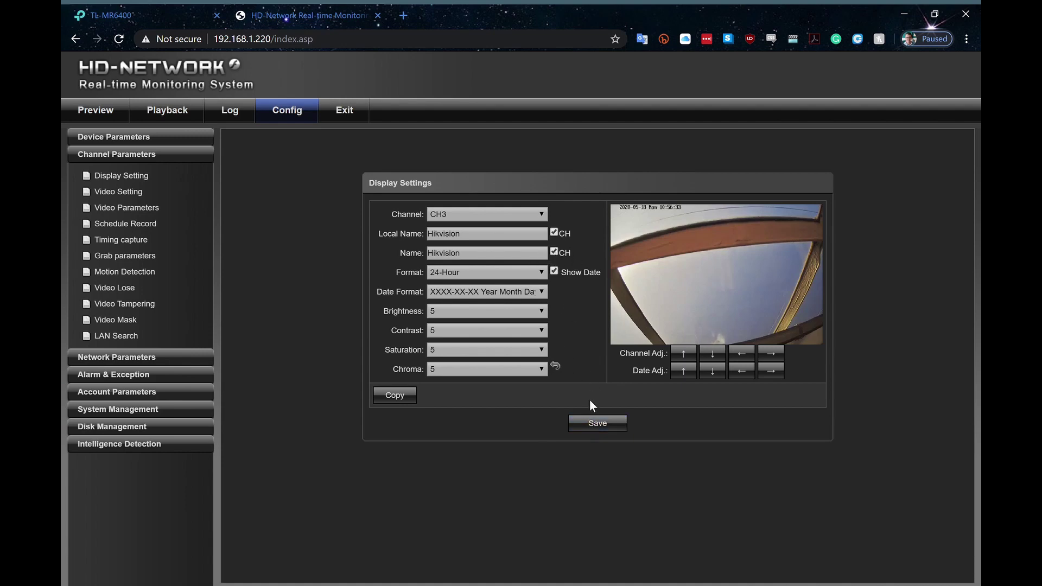
click(587, 421)
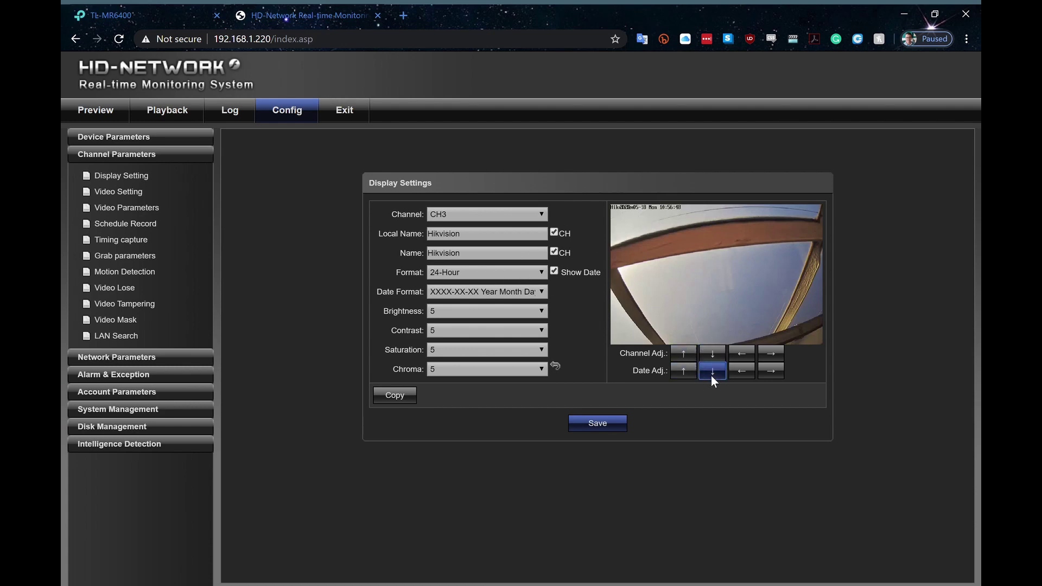
Nudge CH3's date overlay left and switch the display settings to CH1
click(748, 369)
click(529, 211)
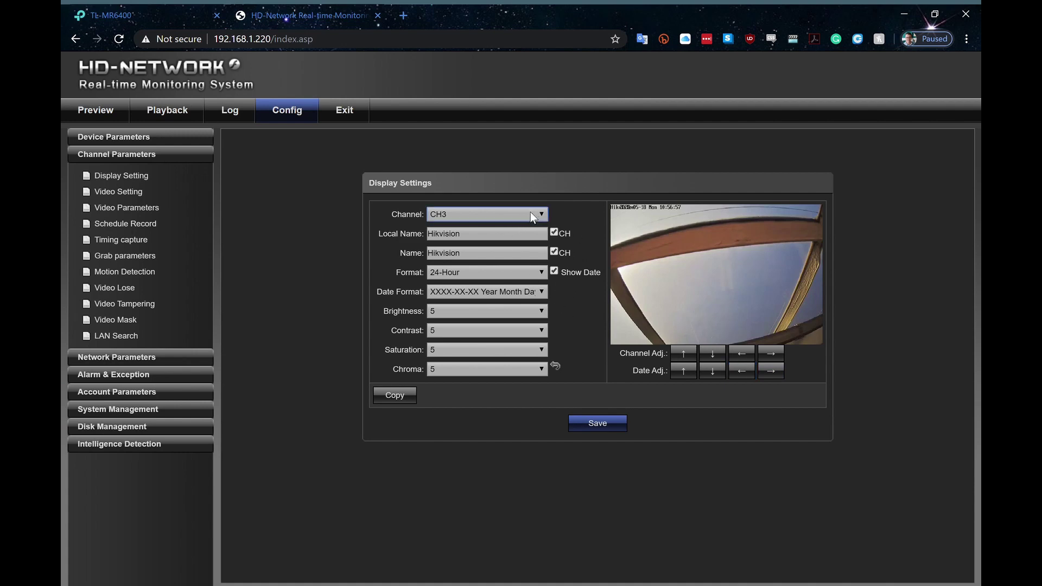
click(493, 225)
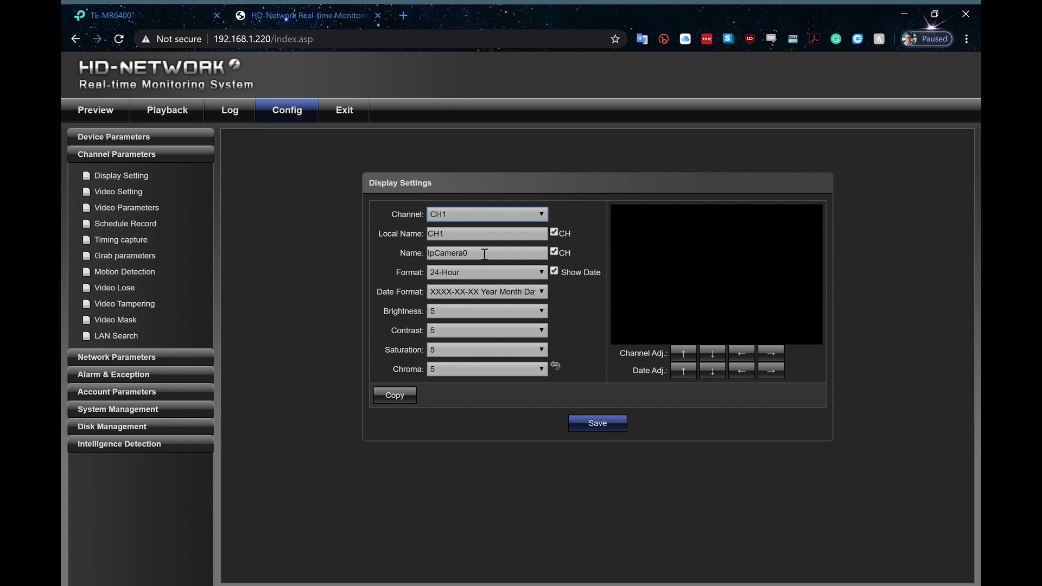
Rename CH1 from IpCamera0 to Street, with local name street, and save
drag(497, 259, 413, 259)
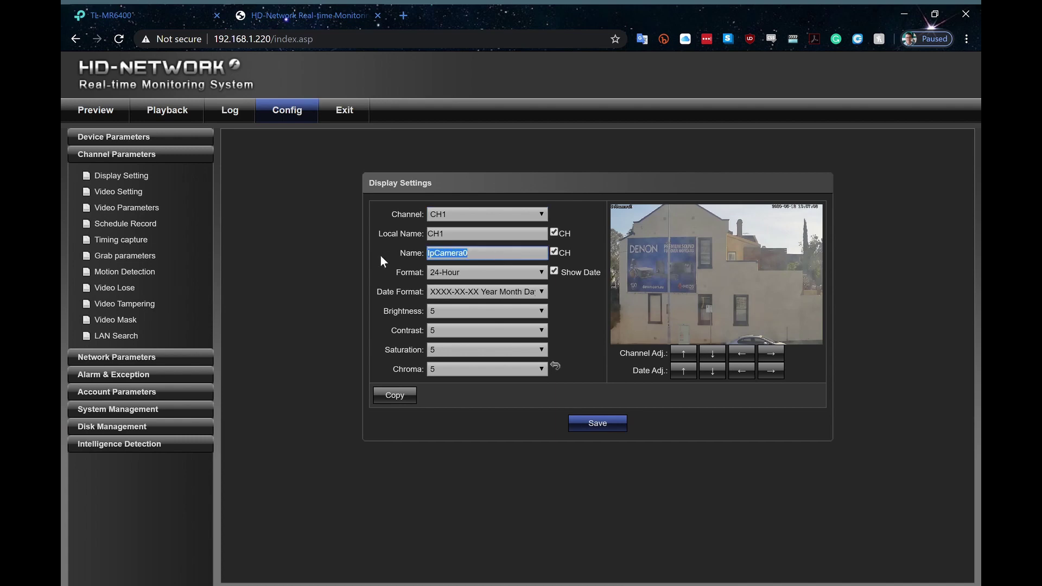
text(Street)
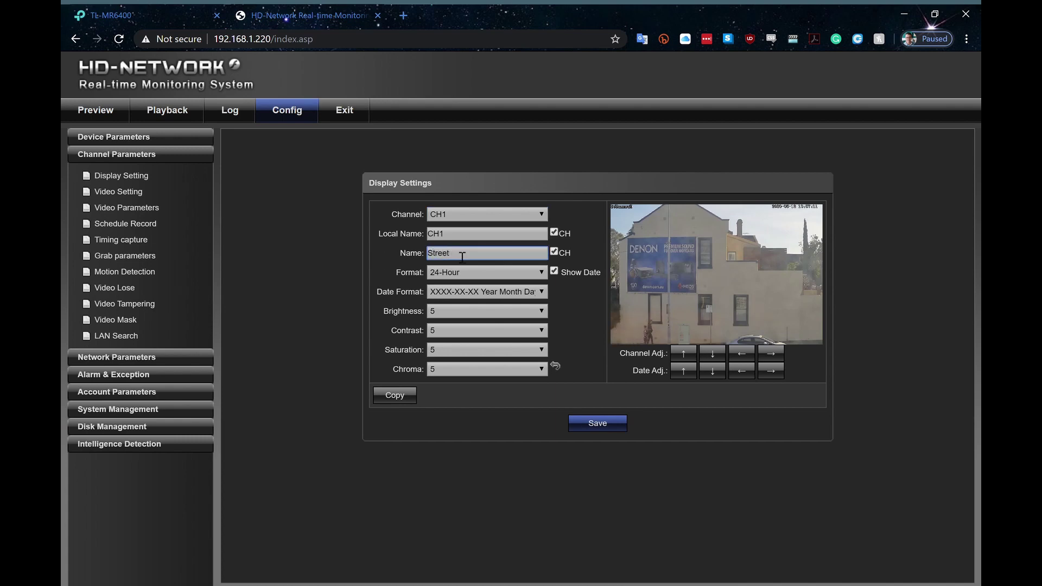
drag(467, 237, 384, 238)
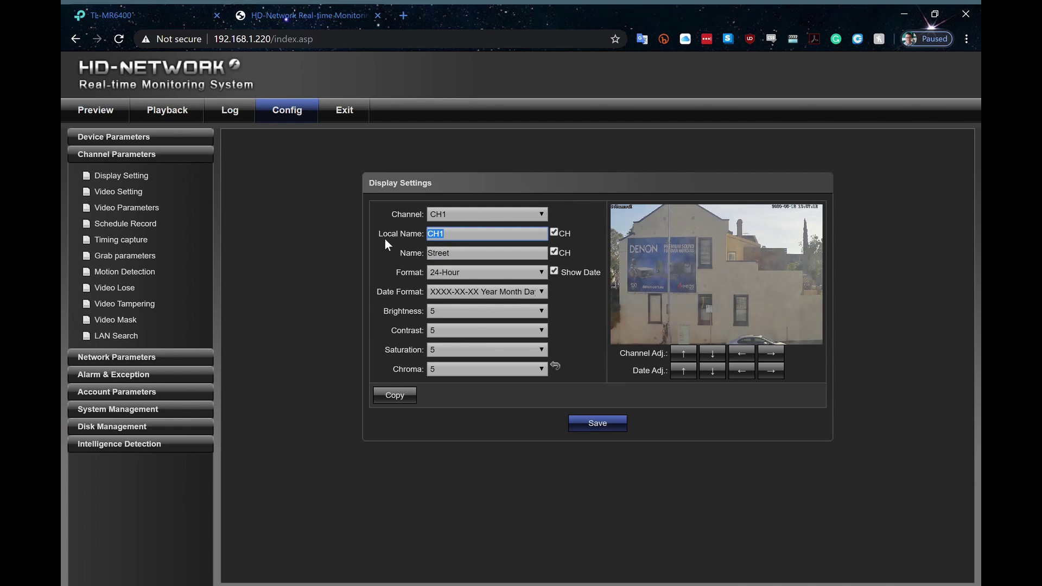
text(street)
click(603, 421)
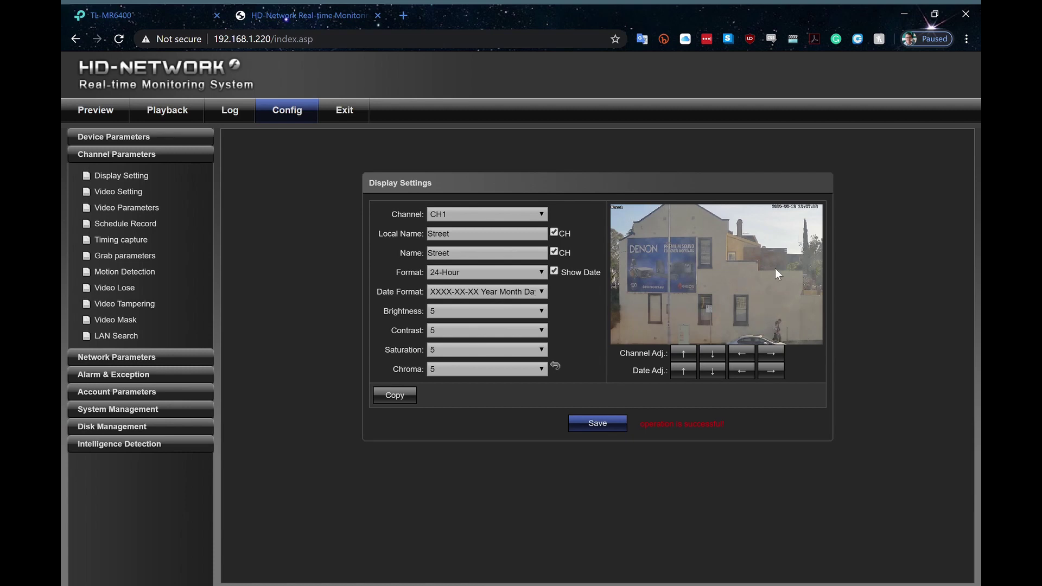
Move CH1's Street label down to the bottom-left corner of the video
click(715, 354)
click(714, 354)
click(714, 354)
click(714, 354)
click(715, 355)
click(715, 354)
click(715, 355)
click(715, 355)
click(715, 355)
click(715, 355)
click(715, 355)
click(715, 354)
click(715, 355)
click(715, 355)
click(715, 355)
click(715, 355)
click(715, 355)
click(715, 355)
click(715, 355)
click(715, 354)
click(715, 355)
Set CH3's main stream resolution to 3840*2160 in Video Setting and save
click(130, 193)
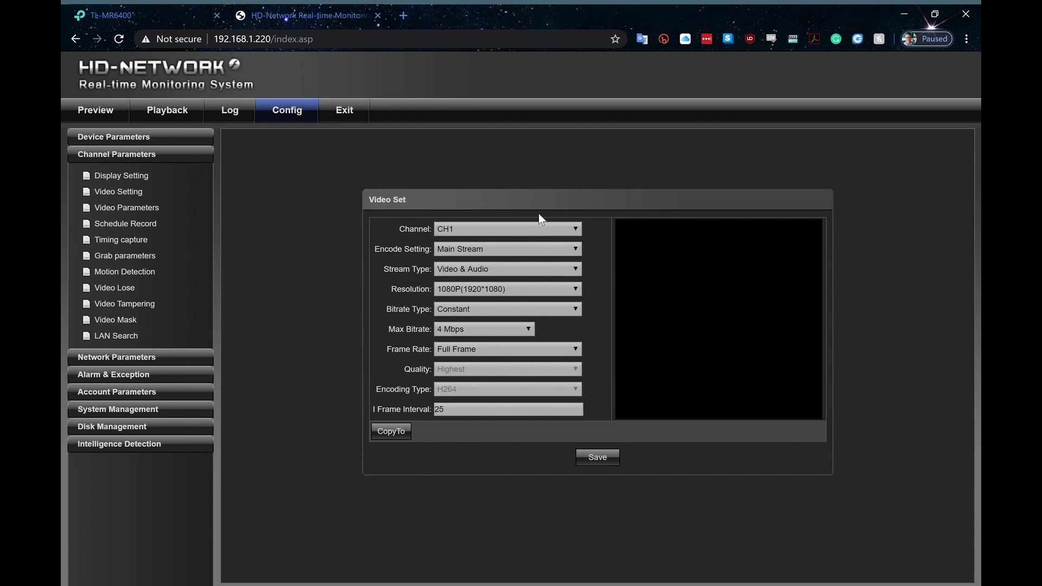
click(535, 229)
key(Down)
key(Down)
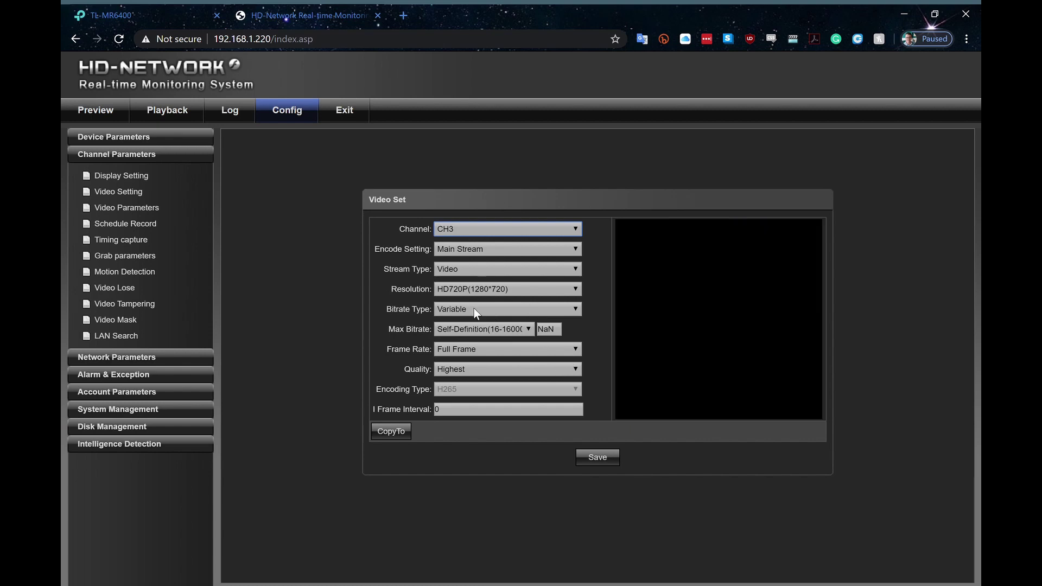
click(525, 288)
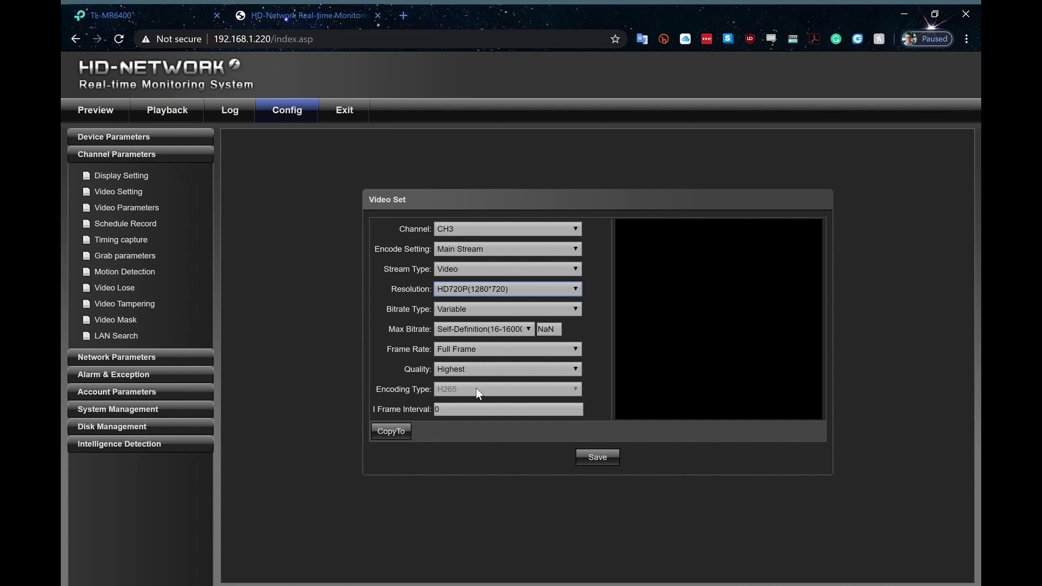
key(Up)
click(600, 460)
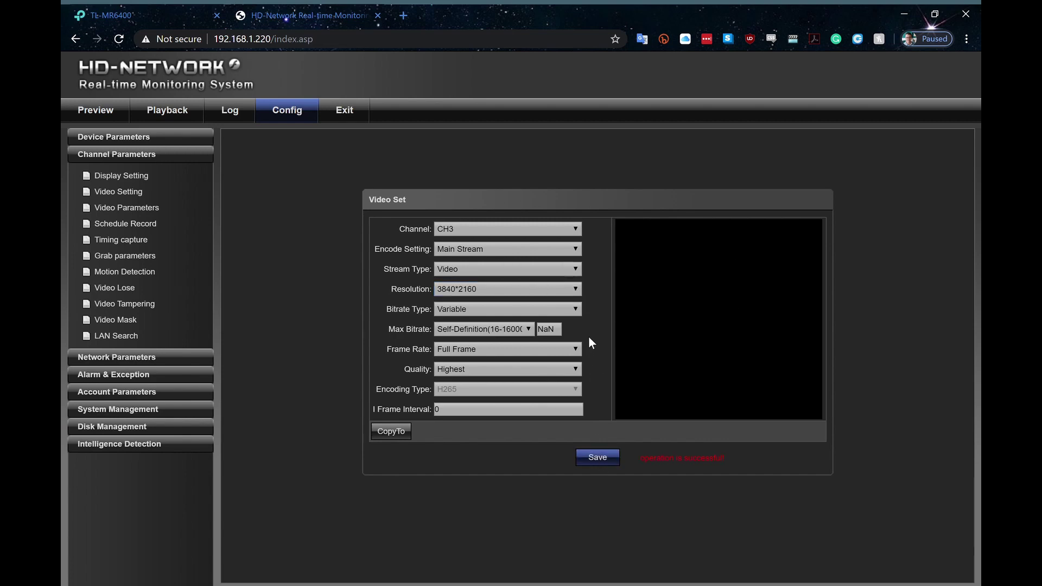